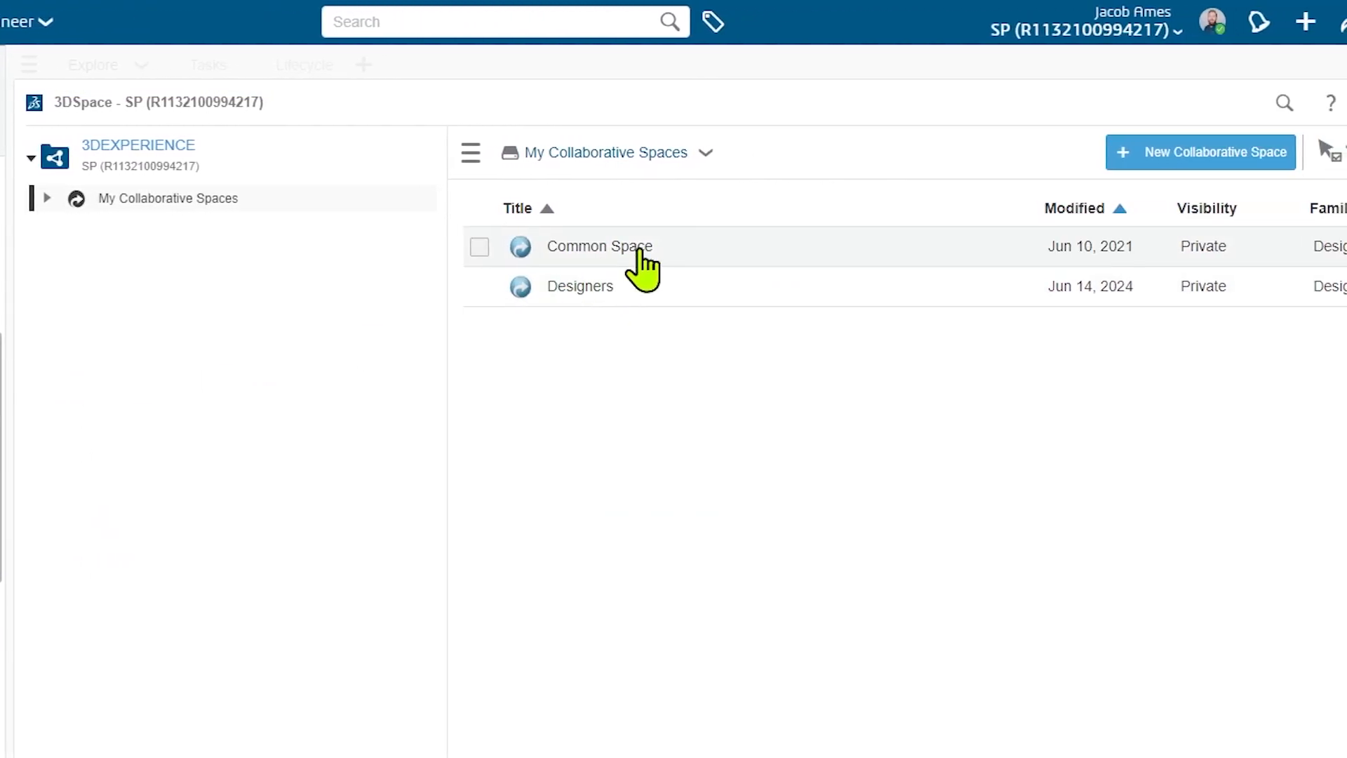
Look through the files in the Common Space collaborative space and open the form for adding members to it
left_click(638, 249)
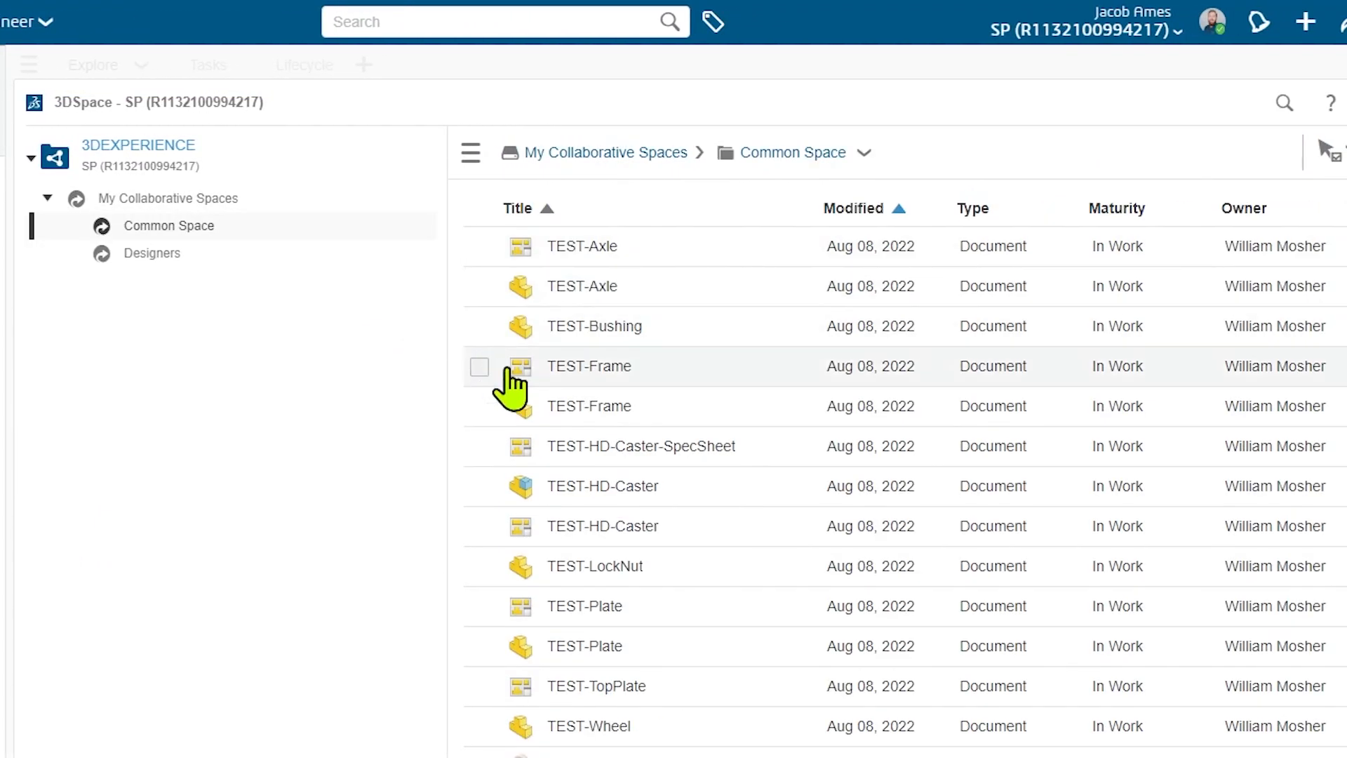
scroll(511, 385, "down", 5)
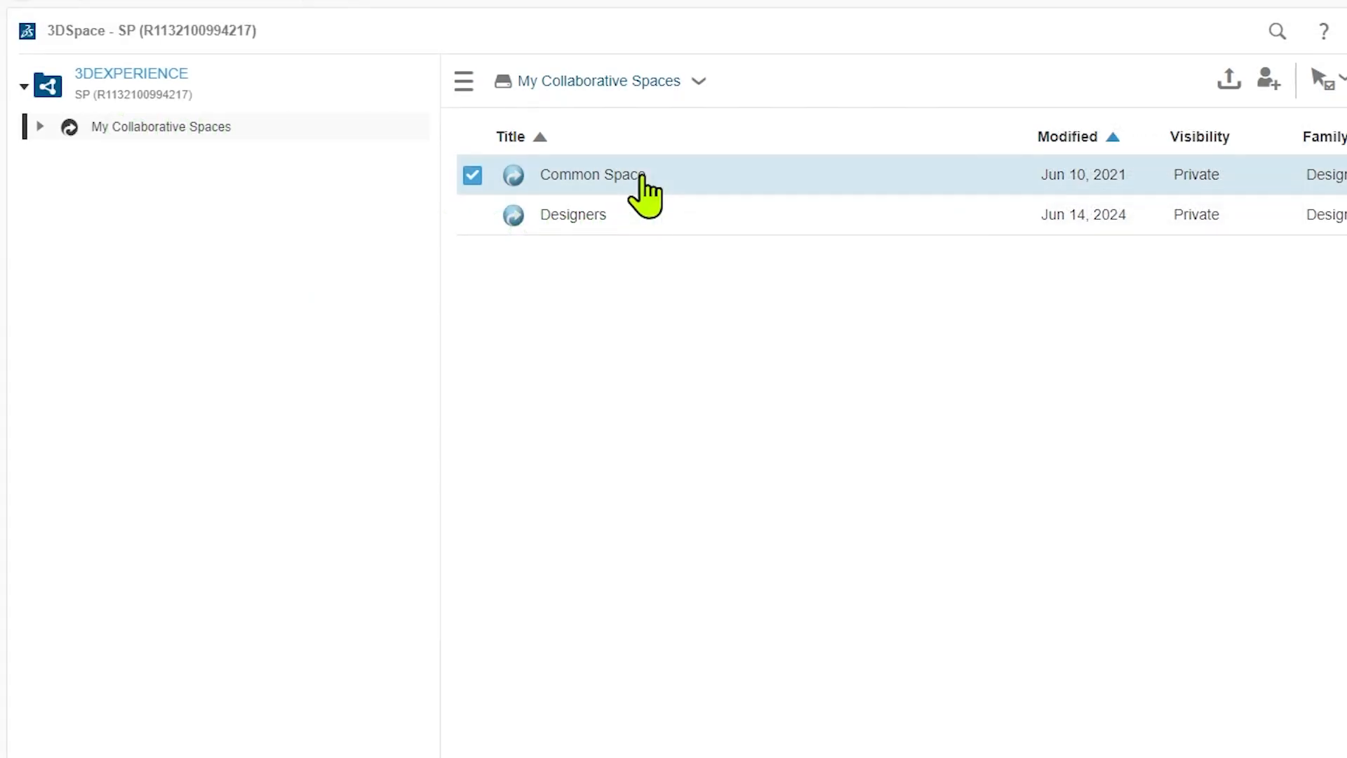
double_click(641, 191)
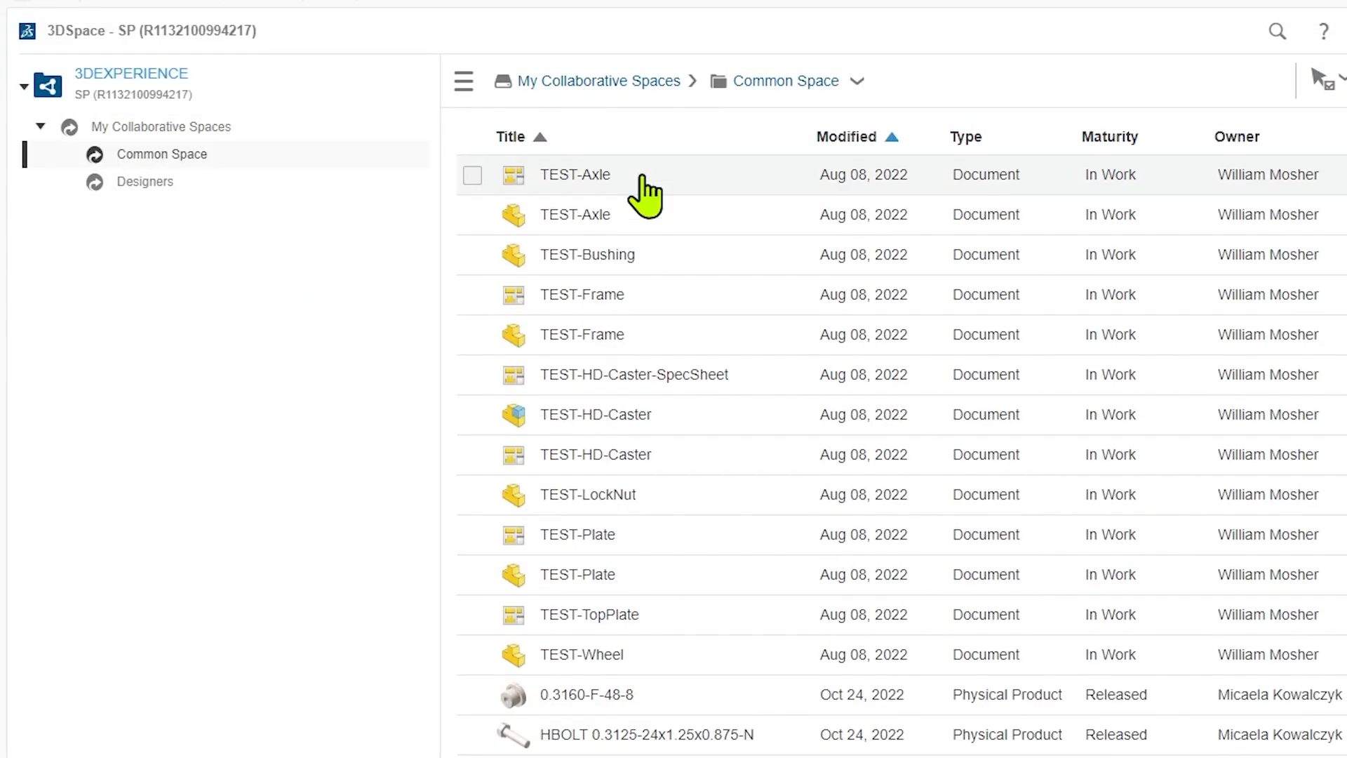
scroll(501, 315, "down", 10)
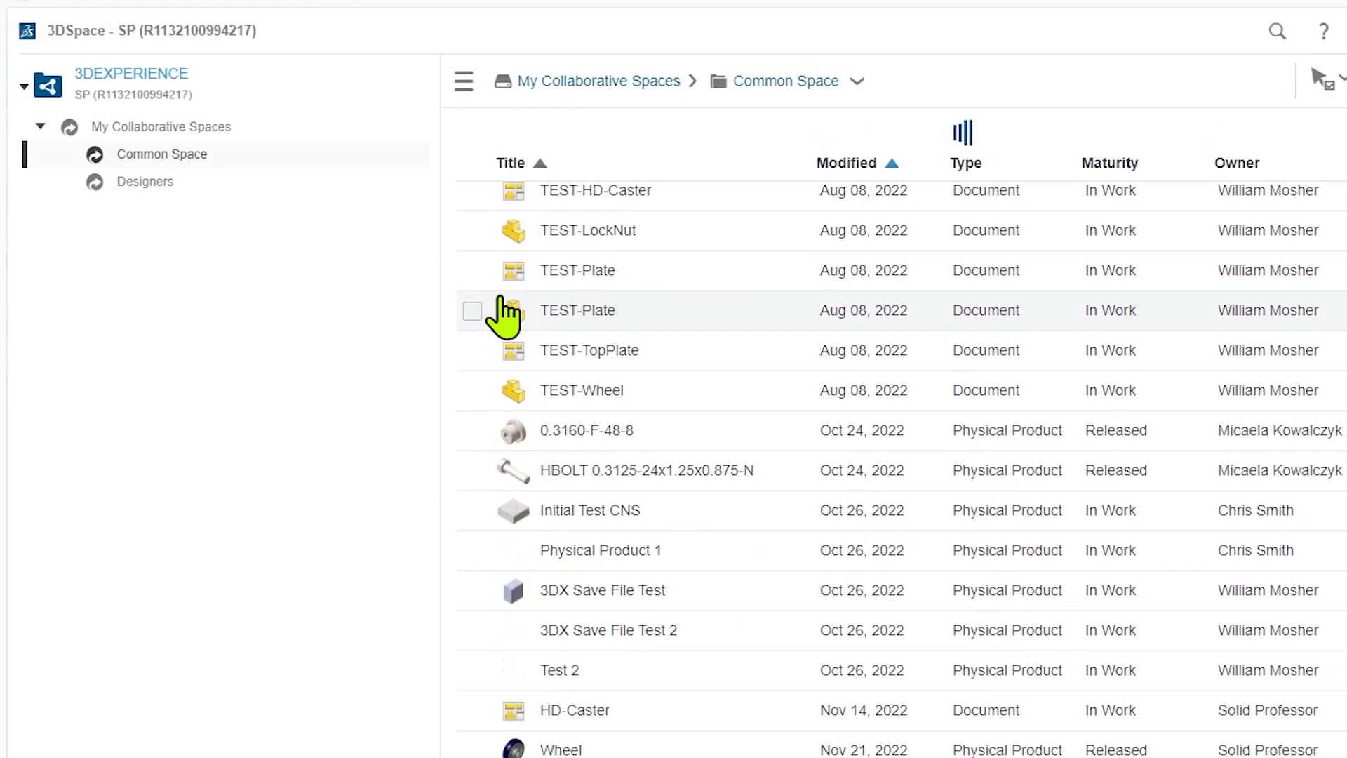
scroll(501, 315, "down", 10)
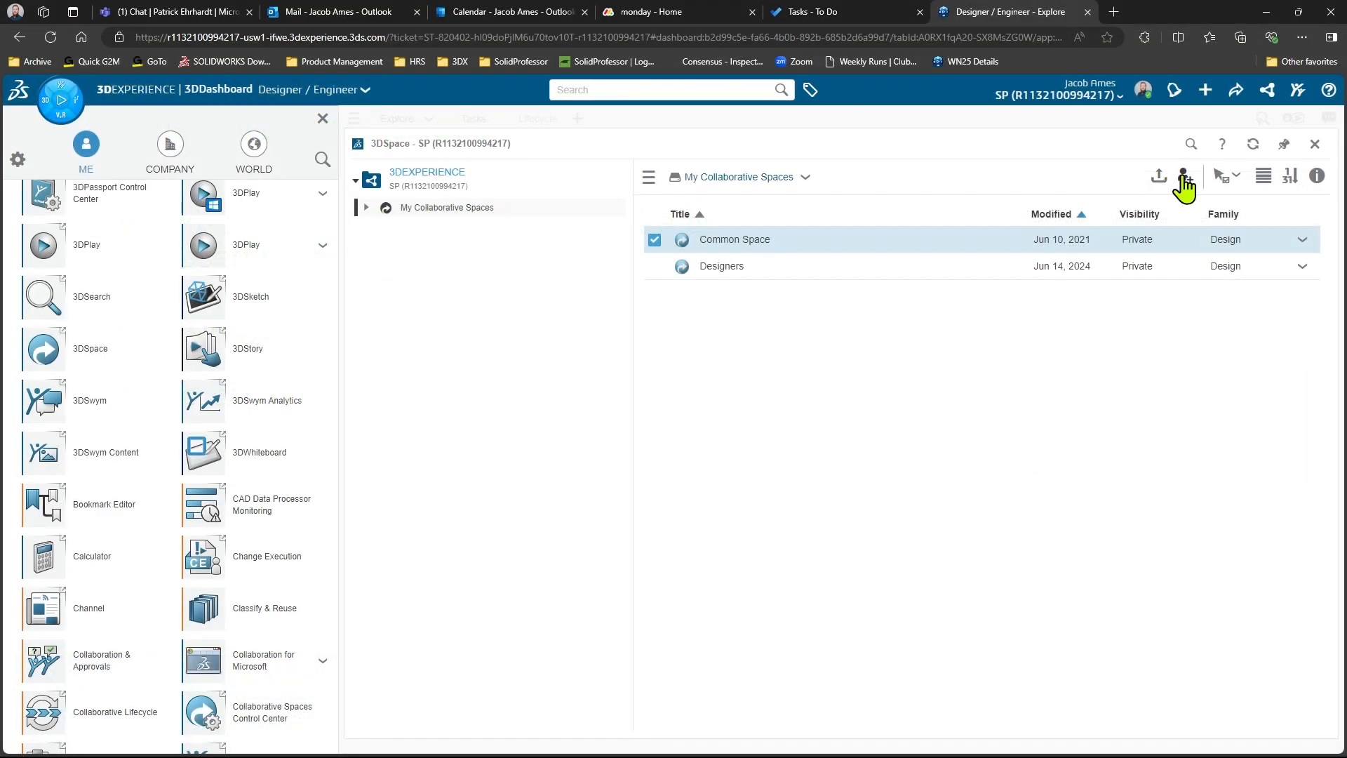
left_click(1183, 178)
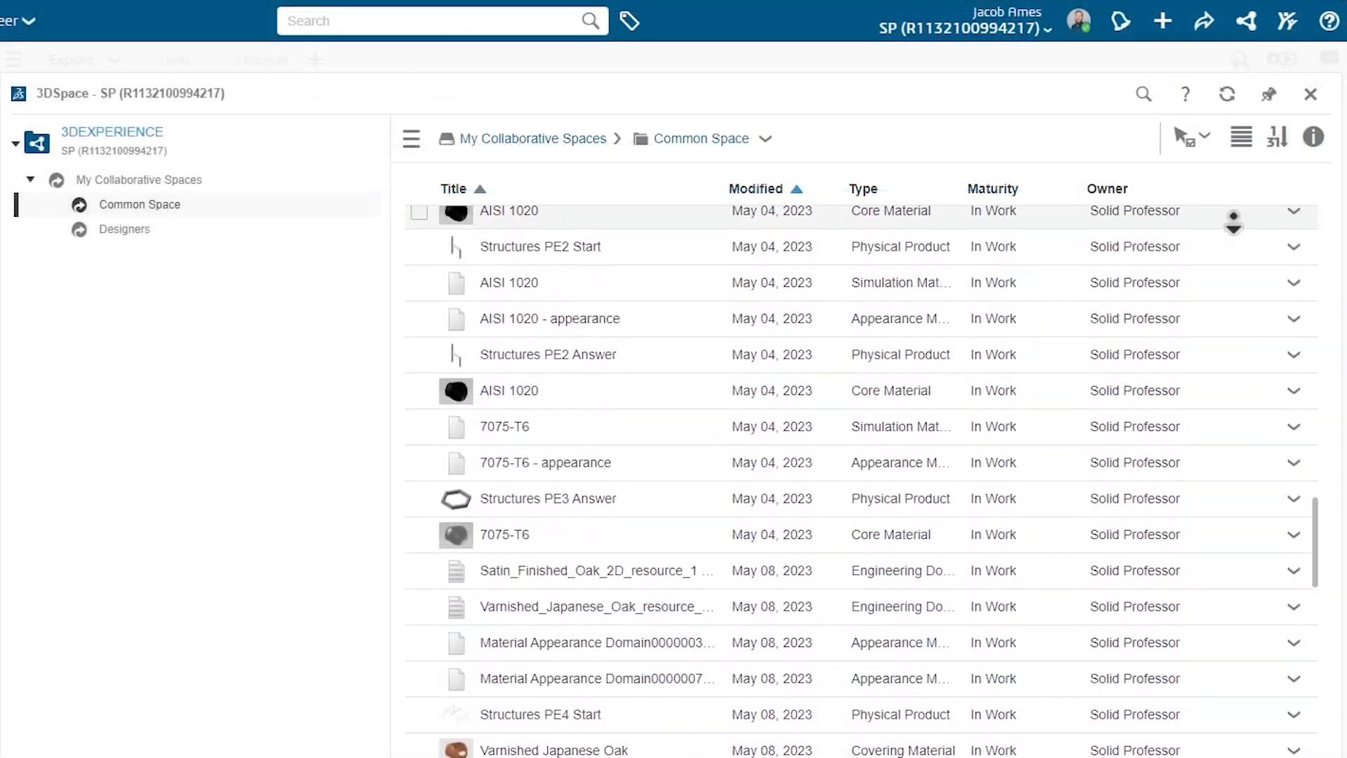
Find the Bracket among the Common Space files and examine its Open With options
scroll(1233, 223, "down", 3)
scroll(1233, 223, "down", 5)
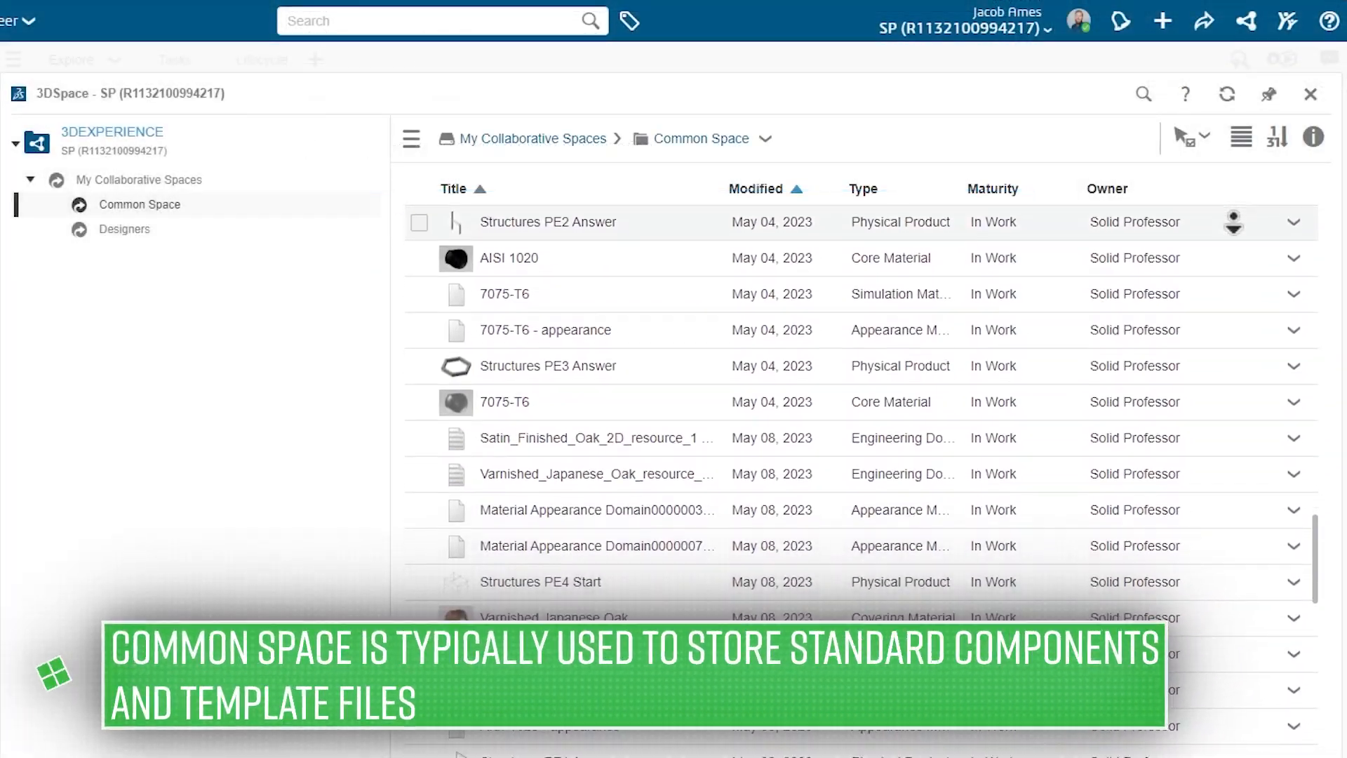
scroll(1233, 223, "down", 5)
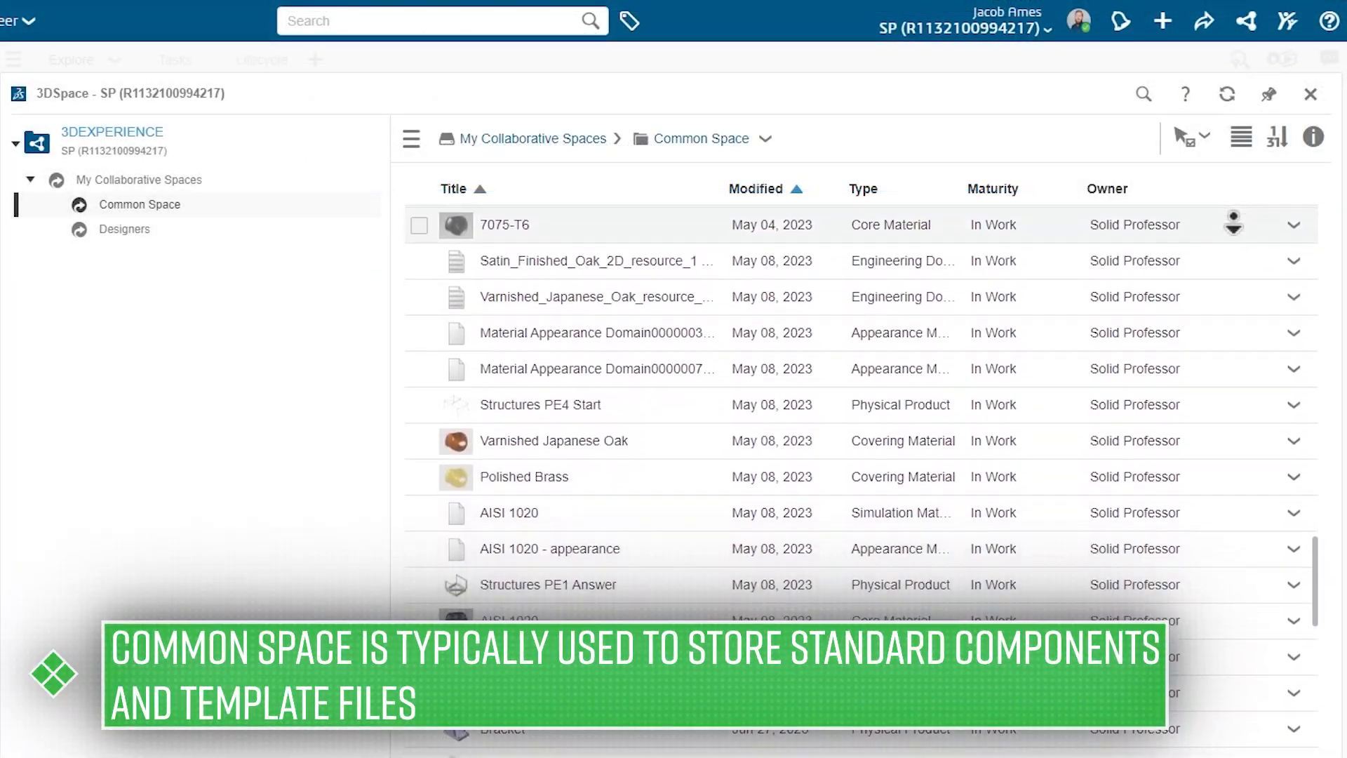
scroll(1233, 223, "down", 4)
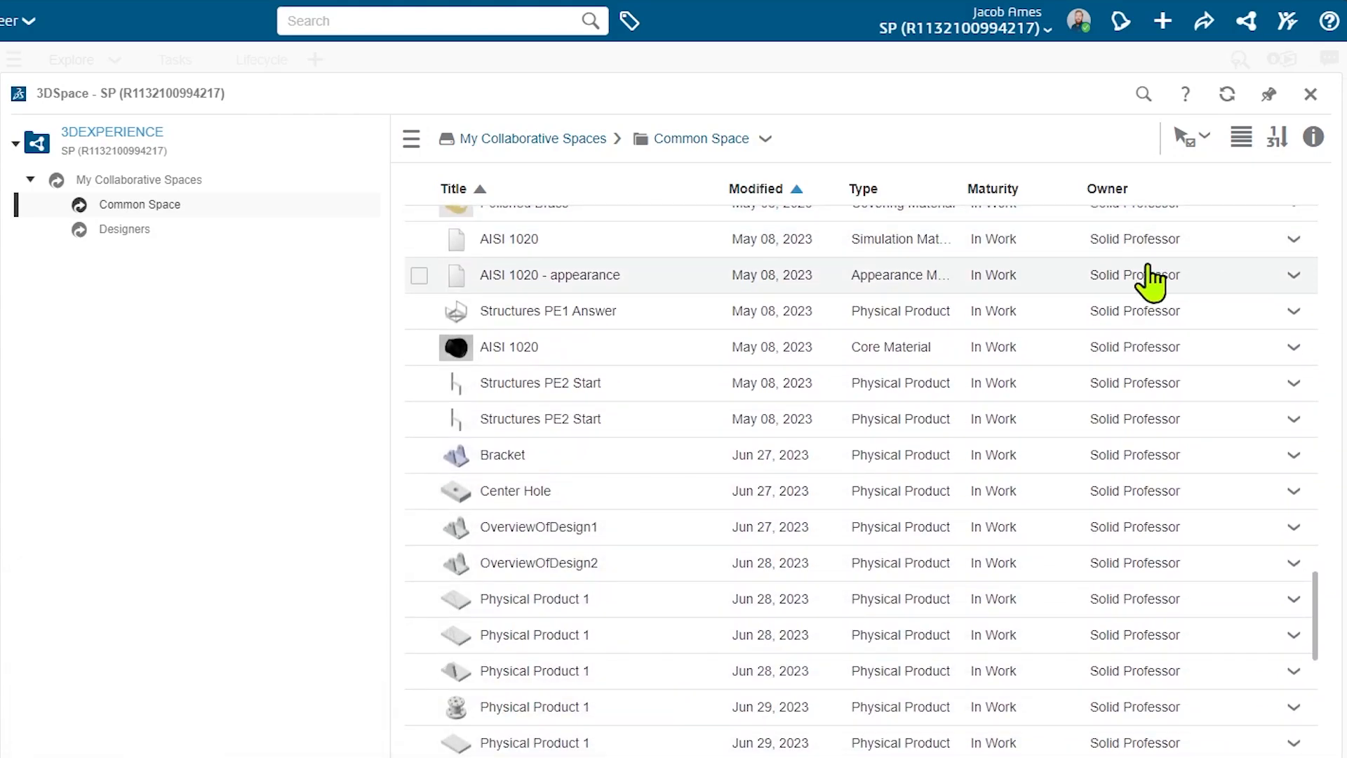
left_click(681, 464)
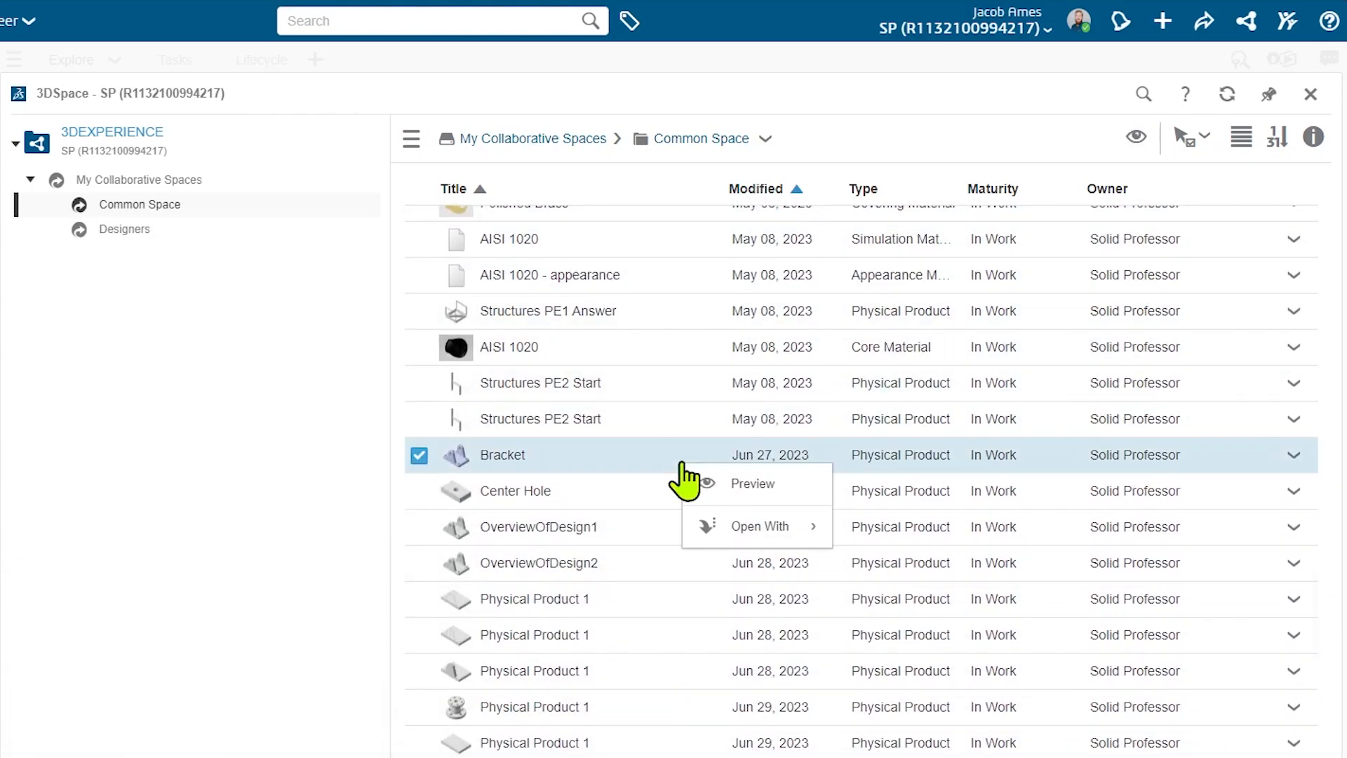
mouse_move(734, 514)
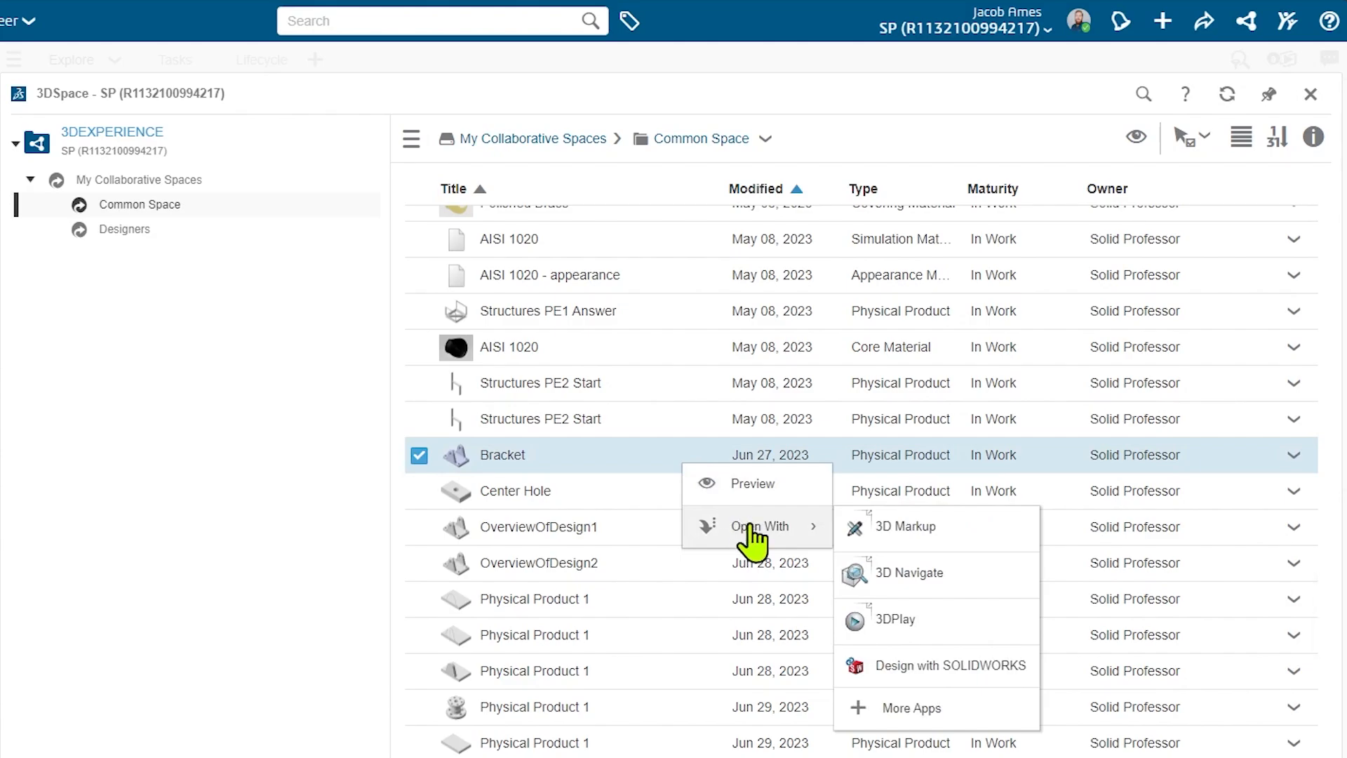
Return to the list of collaborative spaces and open the actions available for Common Space
left_click(572, 140)
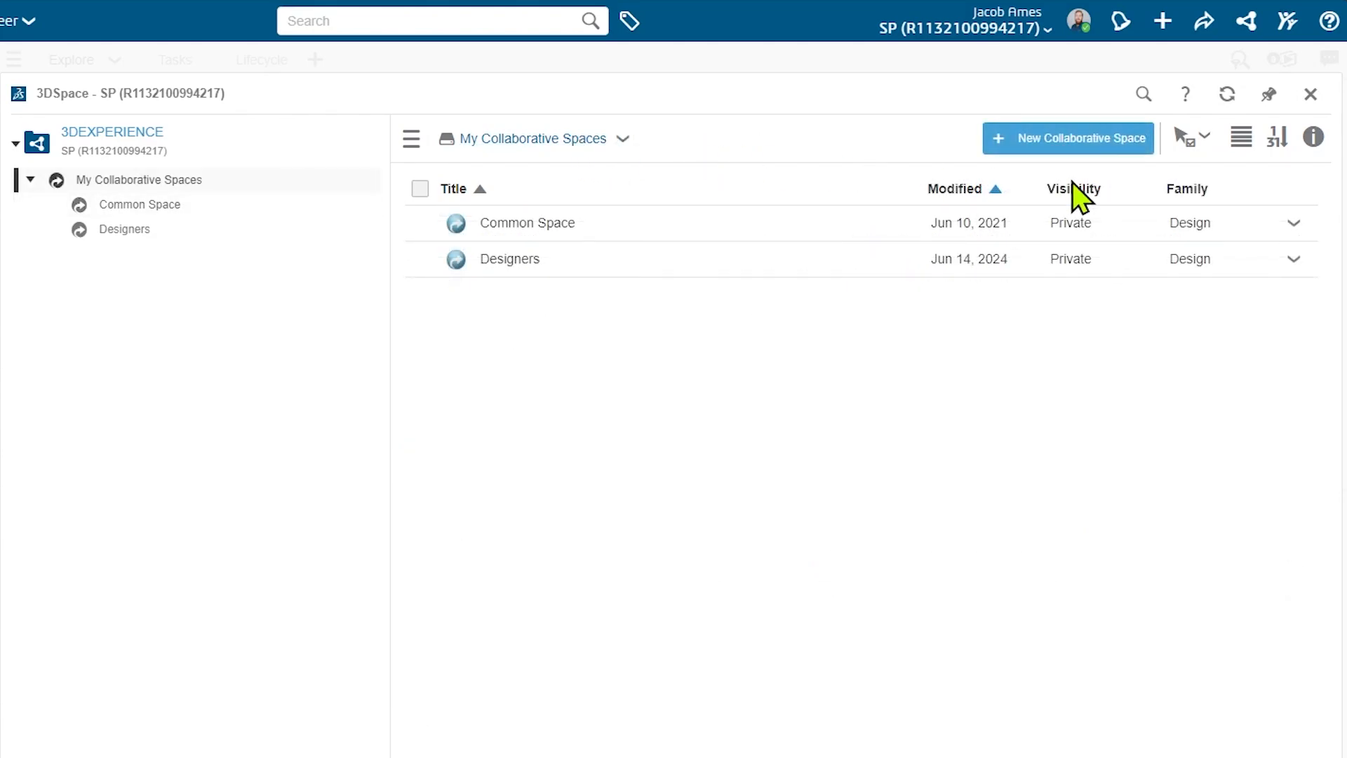
left_click(1292, 225)
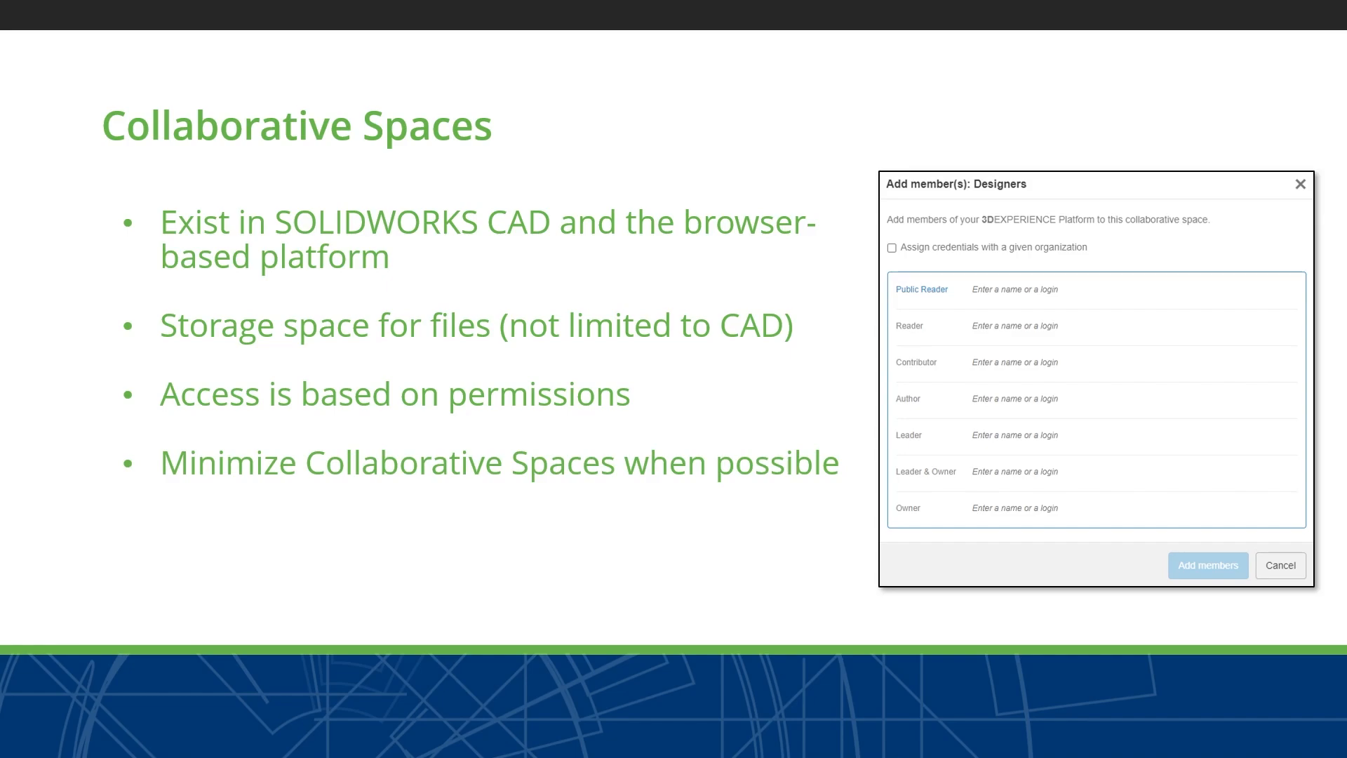
Start creating a collaborative space titled "Group or Data Type"
left_click(1031, 141)
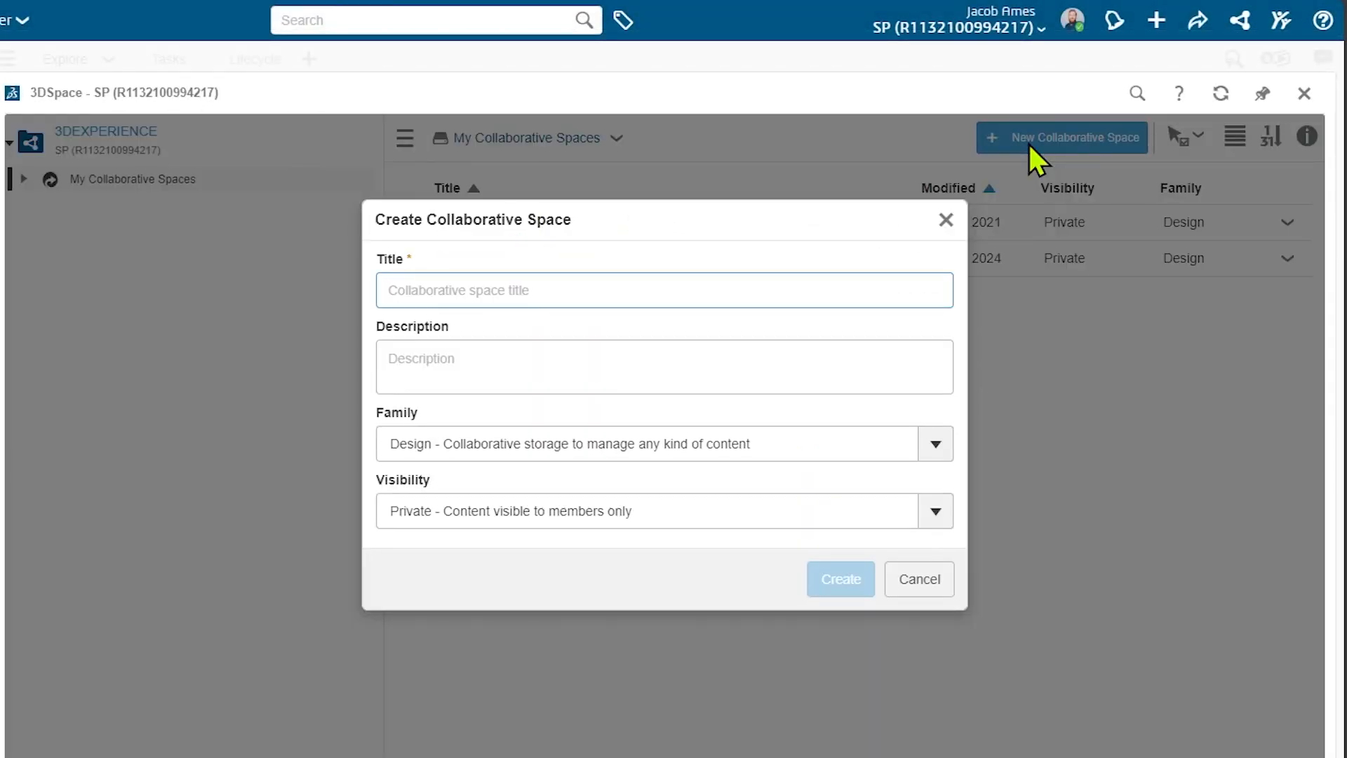
type("Group or Data Type")
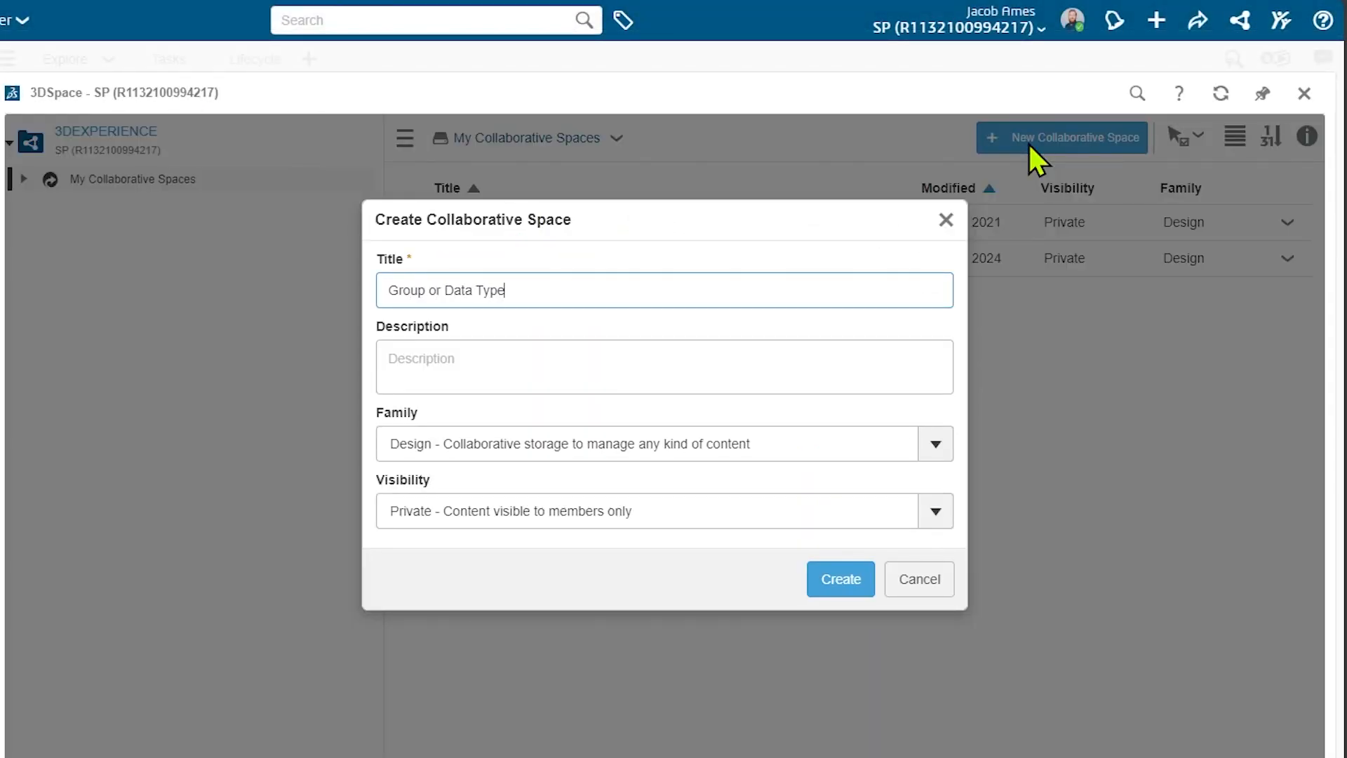
left_click(758, 365)
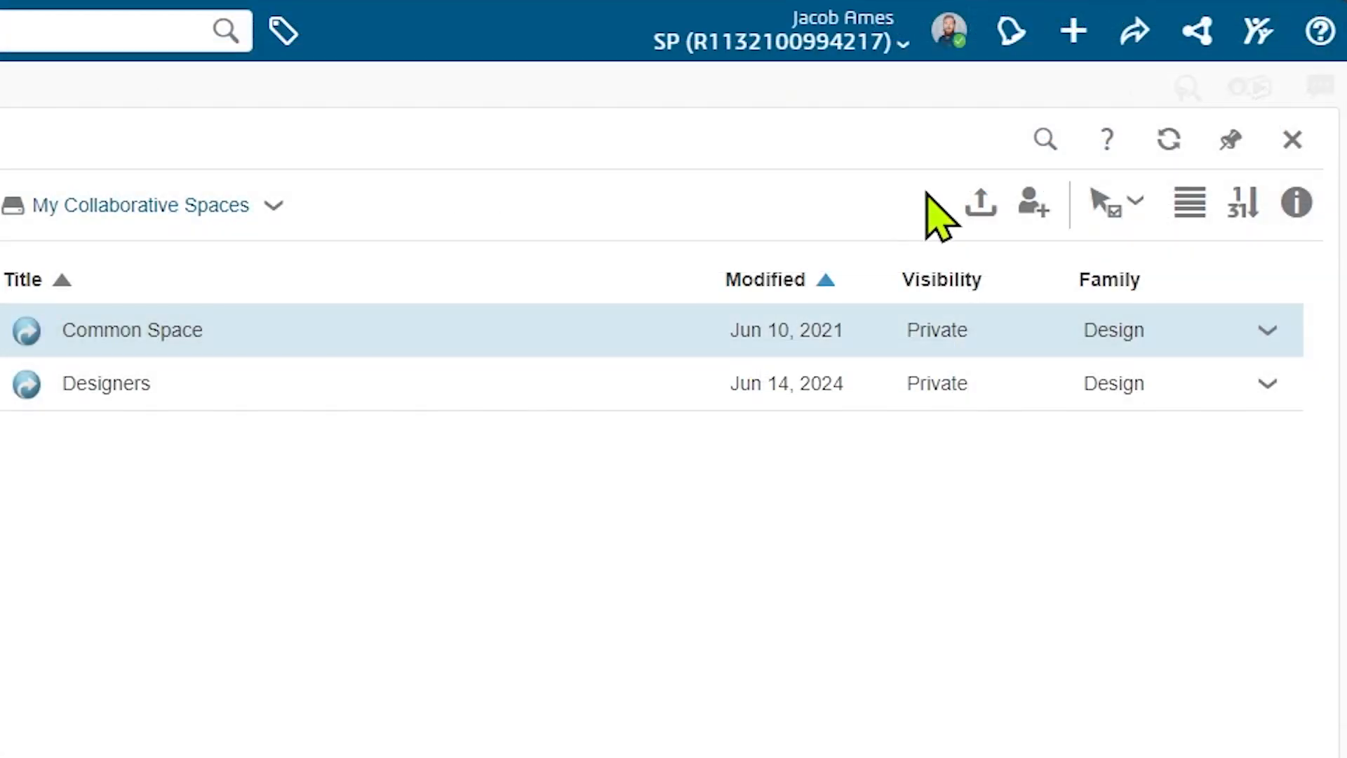
Open the member assignment form for Common Space and enter the new member's name
left_click(1028, 210)
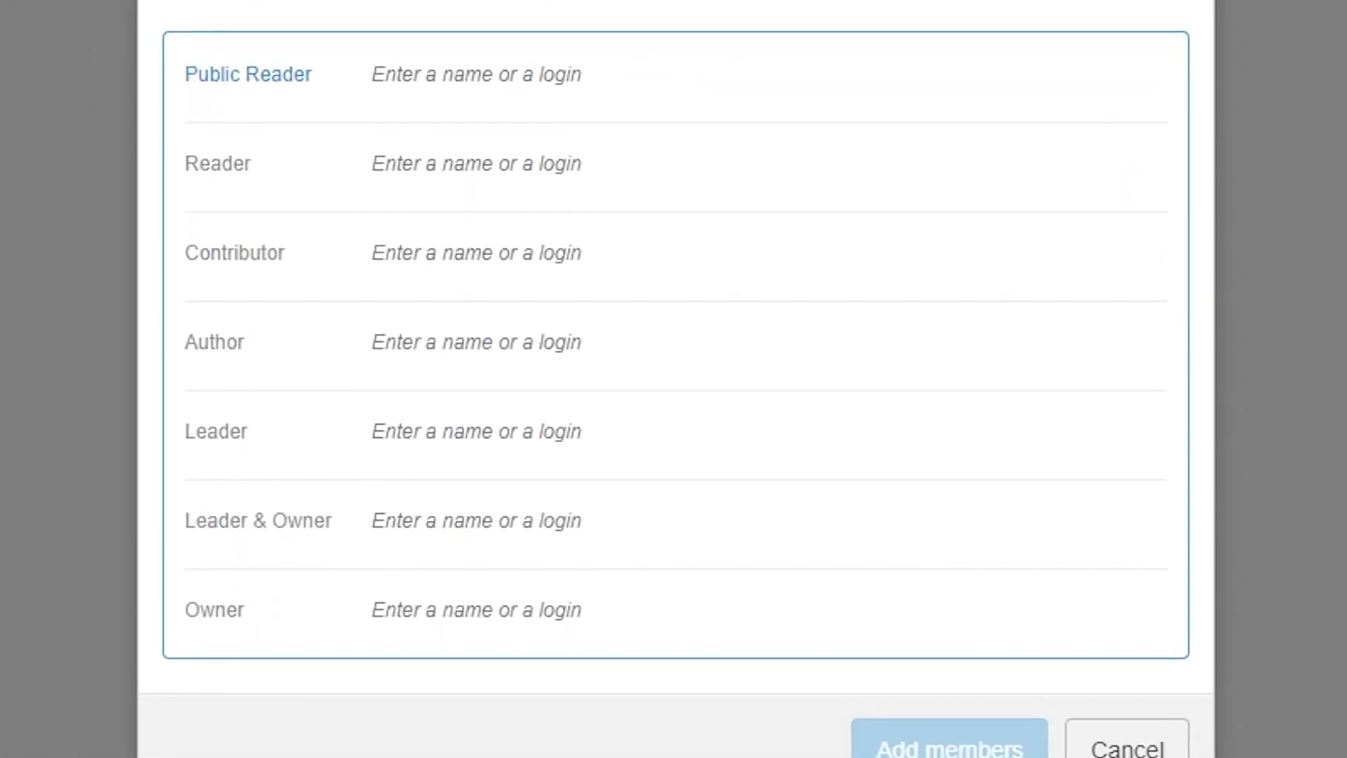
type("daryl")
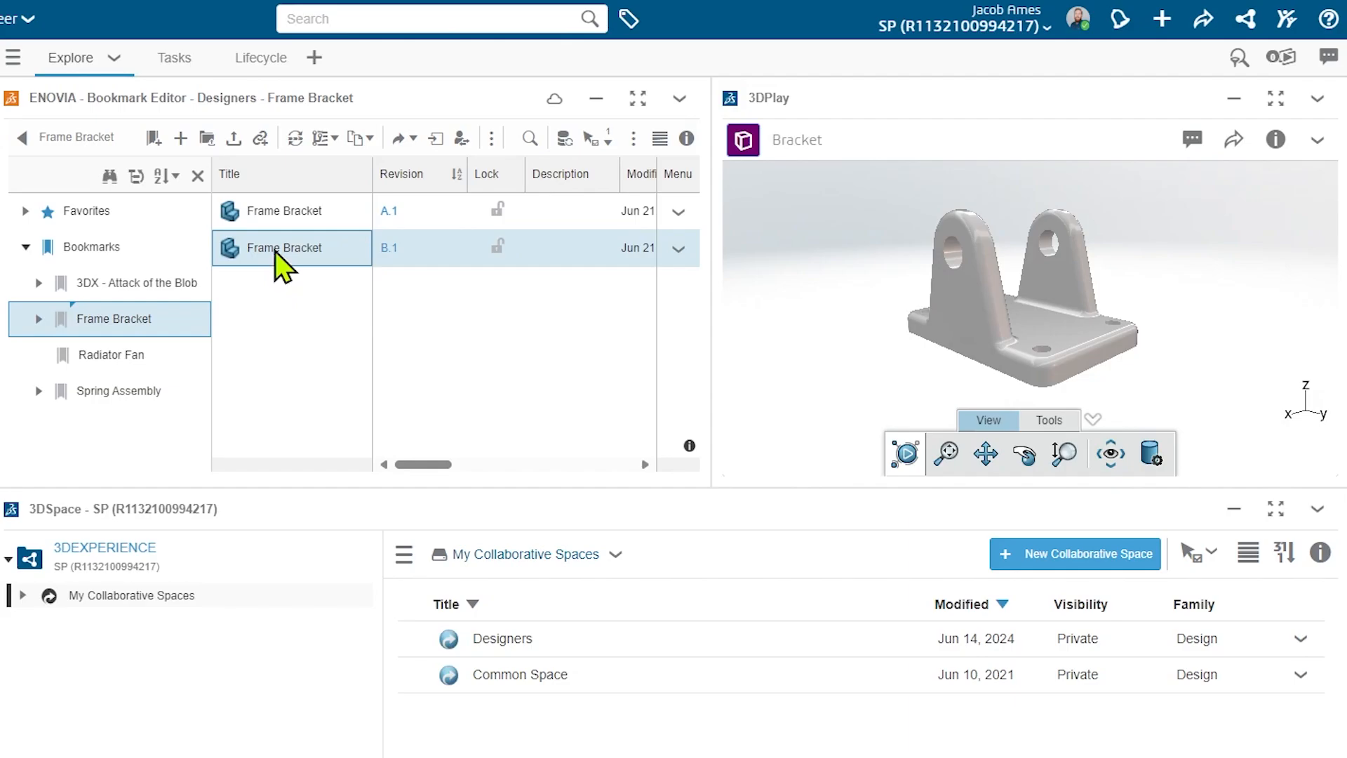
Load Frame Bracket revision B.1 and then Radiator Fan revision C.1 from their bookmarks into 3DPlay
left_click_drag(275, 251, 912, 289)
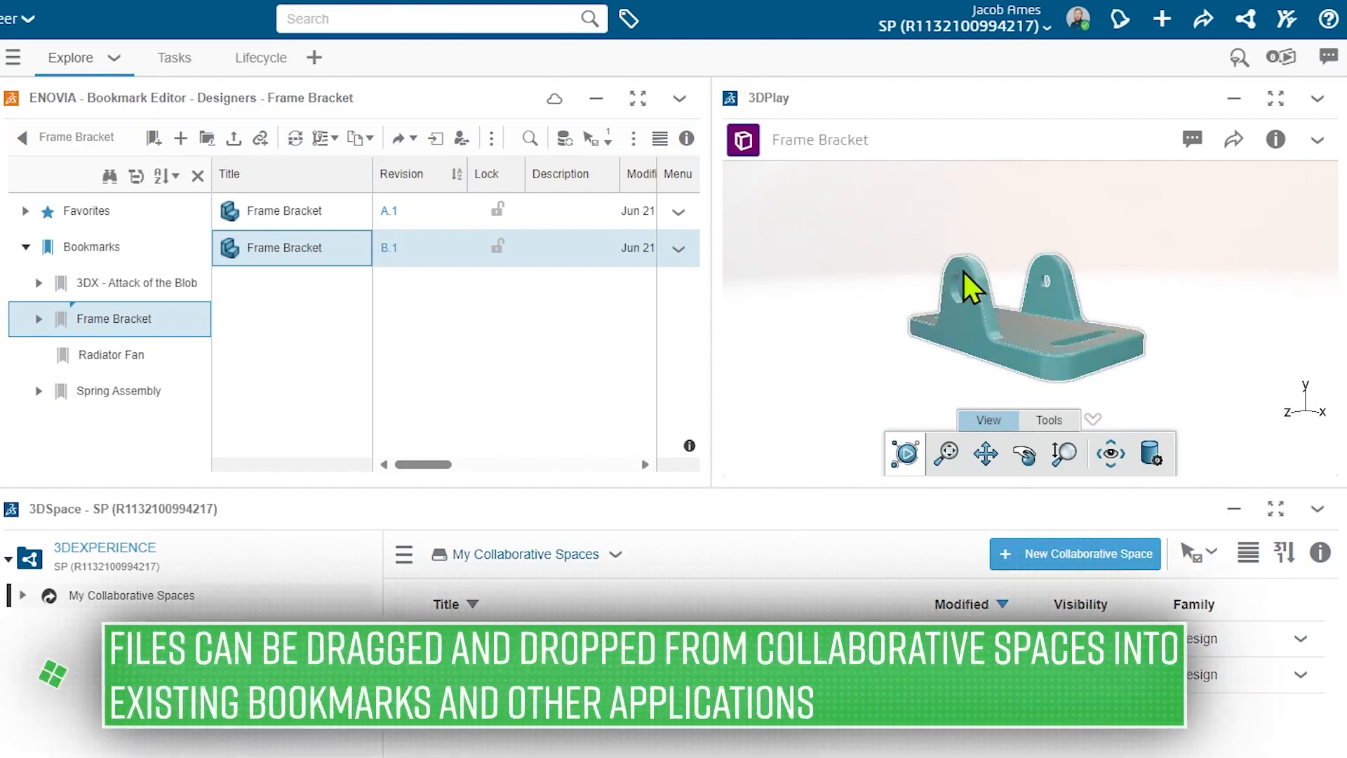
left_click(127, 365)
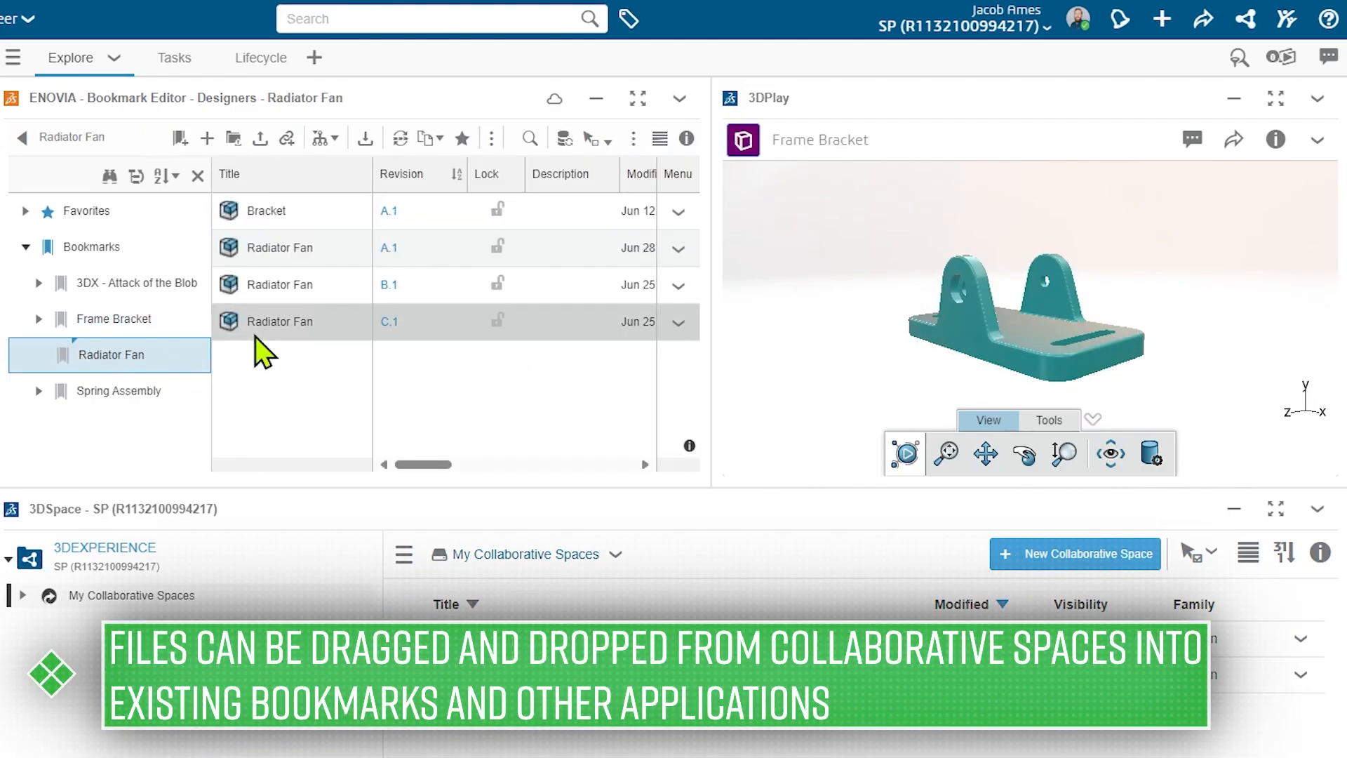
left_click_drag(270, 323, 905, 305)
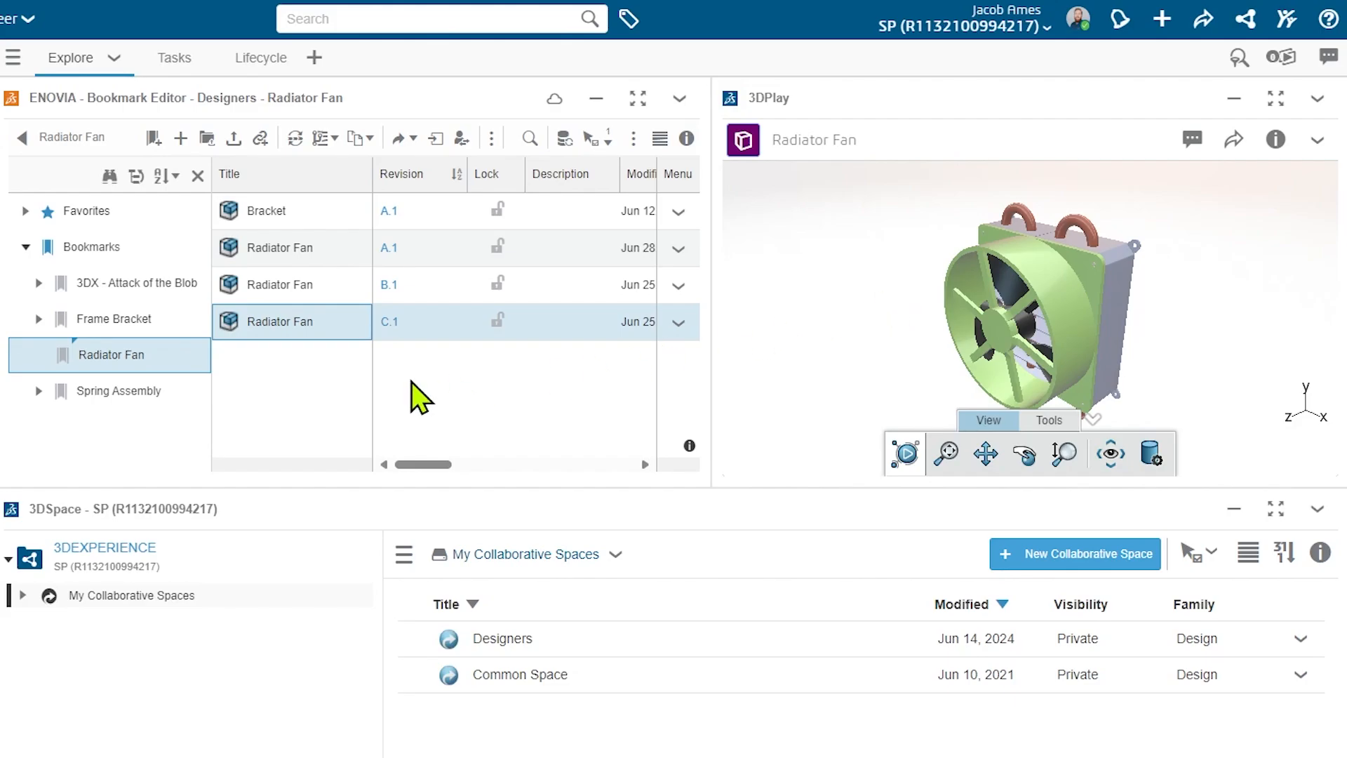
Load the Dynamic Spring Assem from the Spring Assembly bookmark into 3DPlay for viewing
left_click(145, 402)
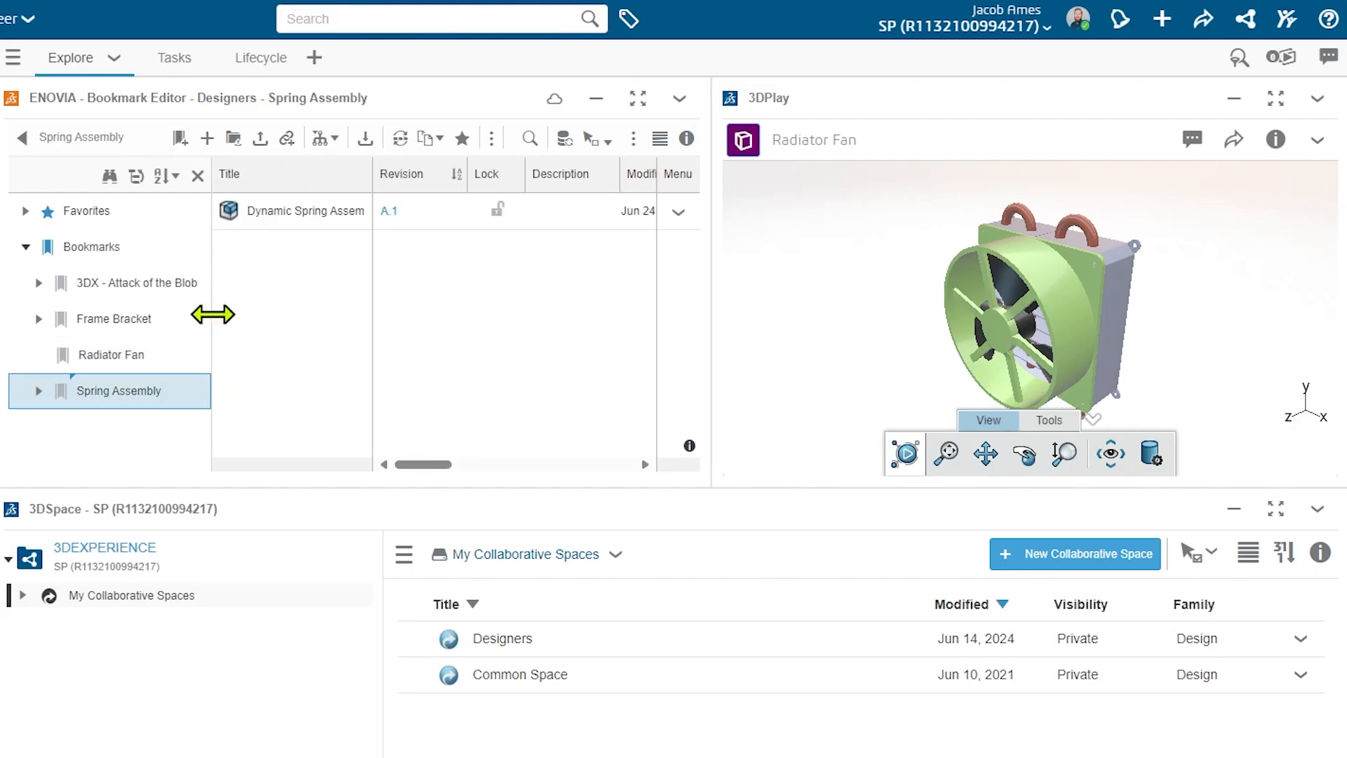
left_click_drag(310, 213, 886, 269)
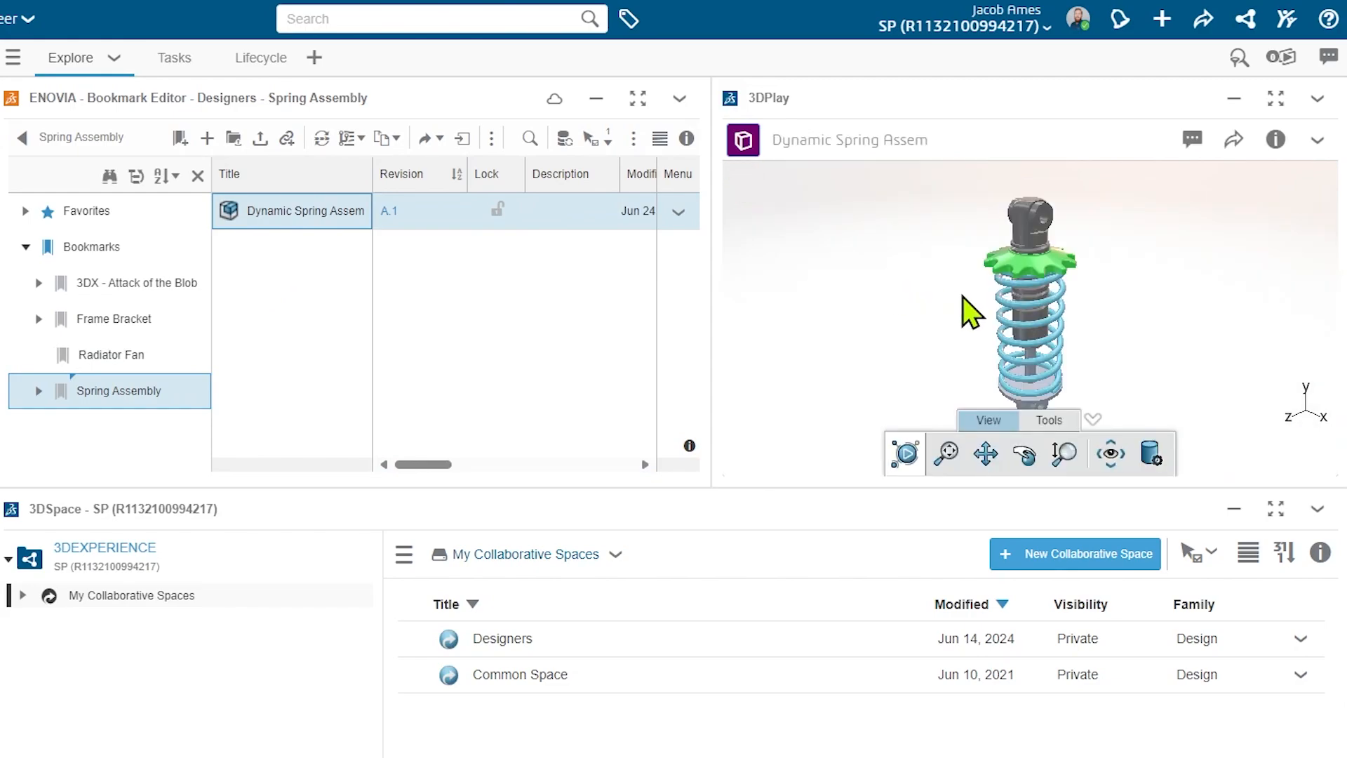
left_click_drag(1022, 337, 1029, 301)
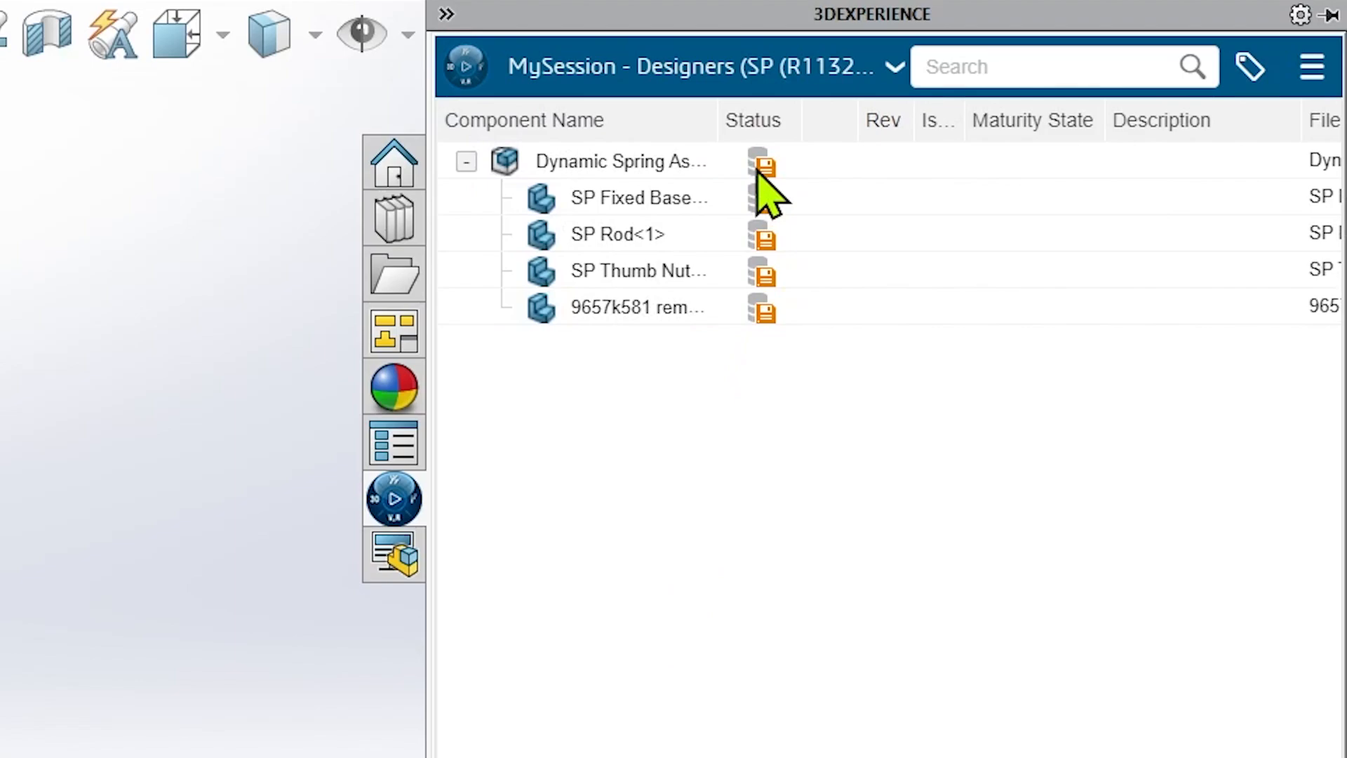
In SOLIDWORKS, review the credentials options in the MySession preferences and save them with Designers ● Leader
mouse_move(759, 174)
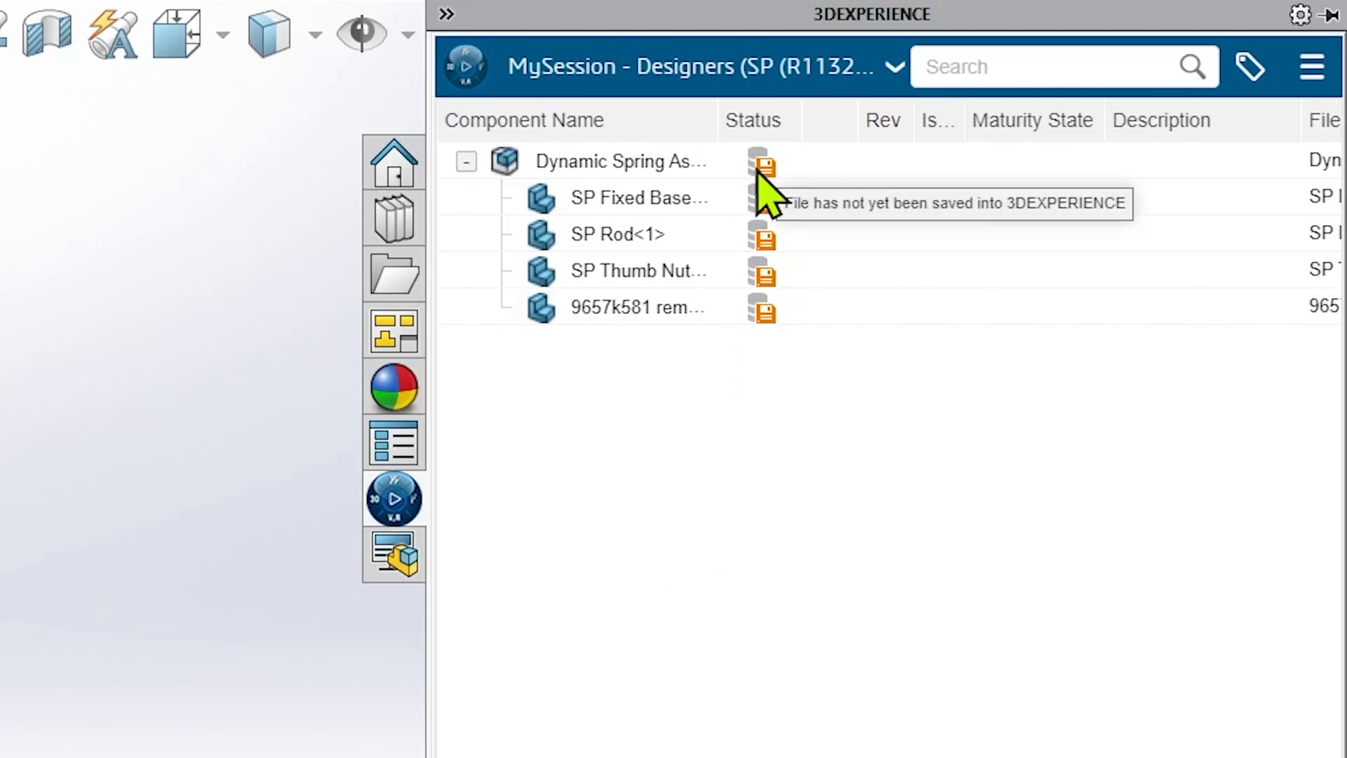
left_click(896, 70)
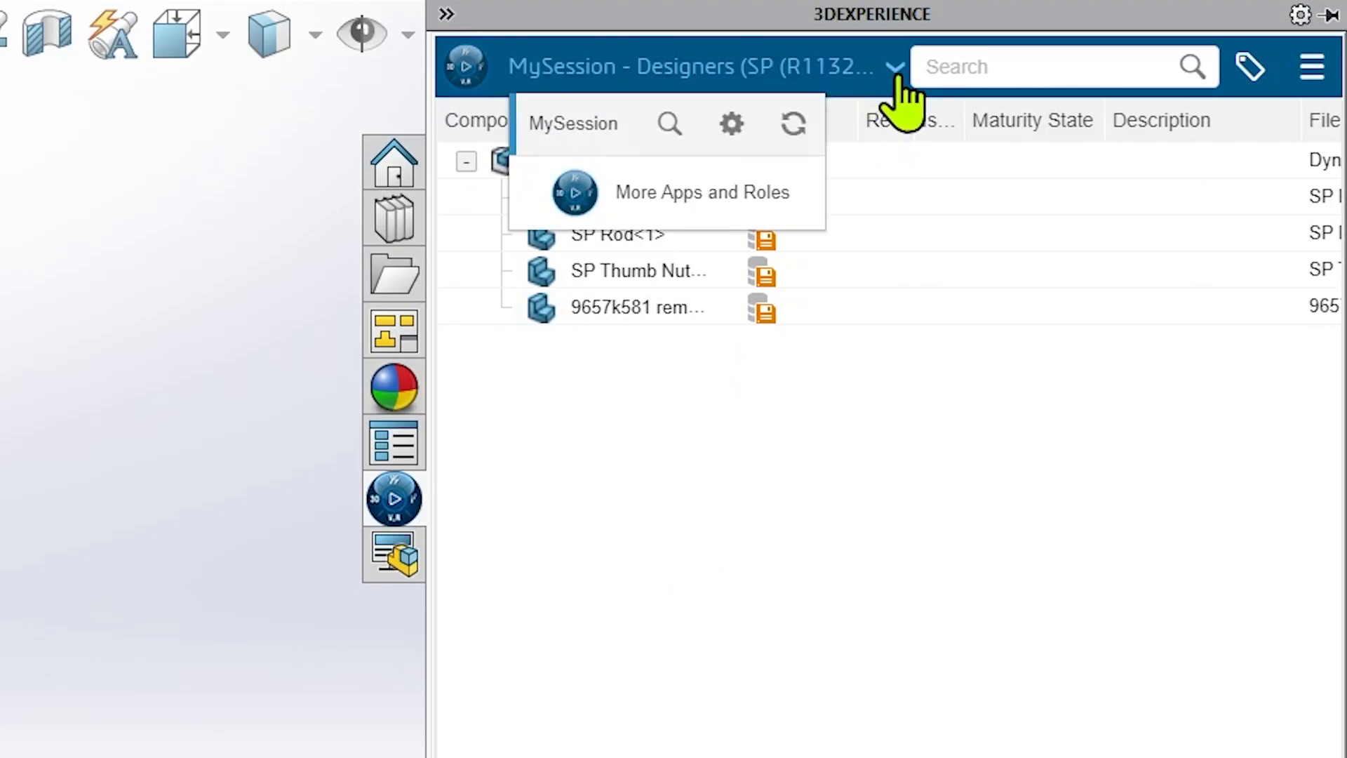
left_click(731, 125)
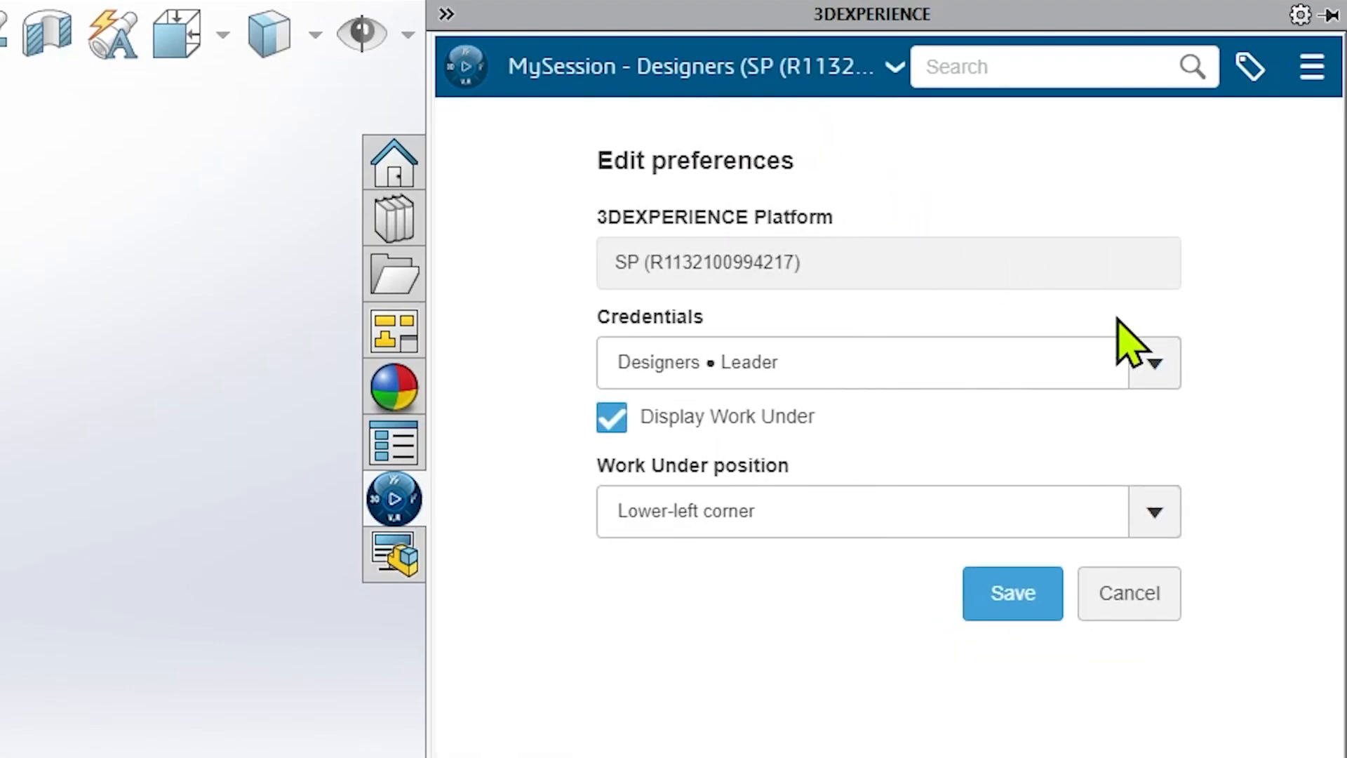
left_click(1156, 362)
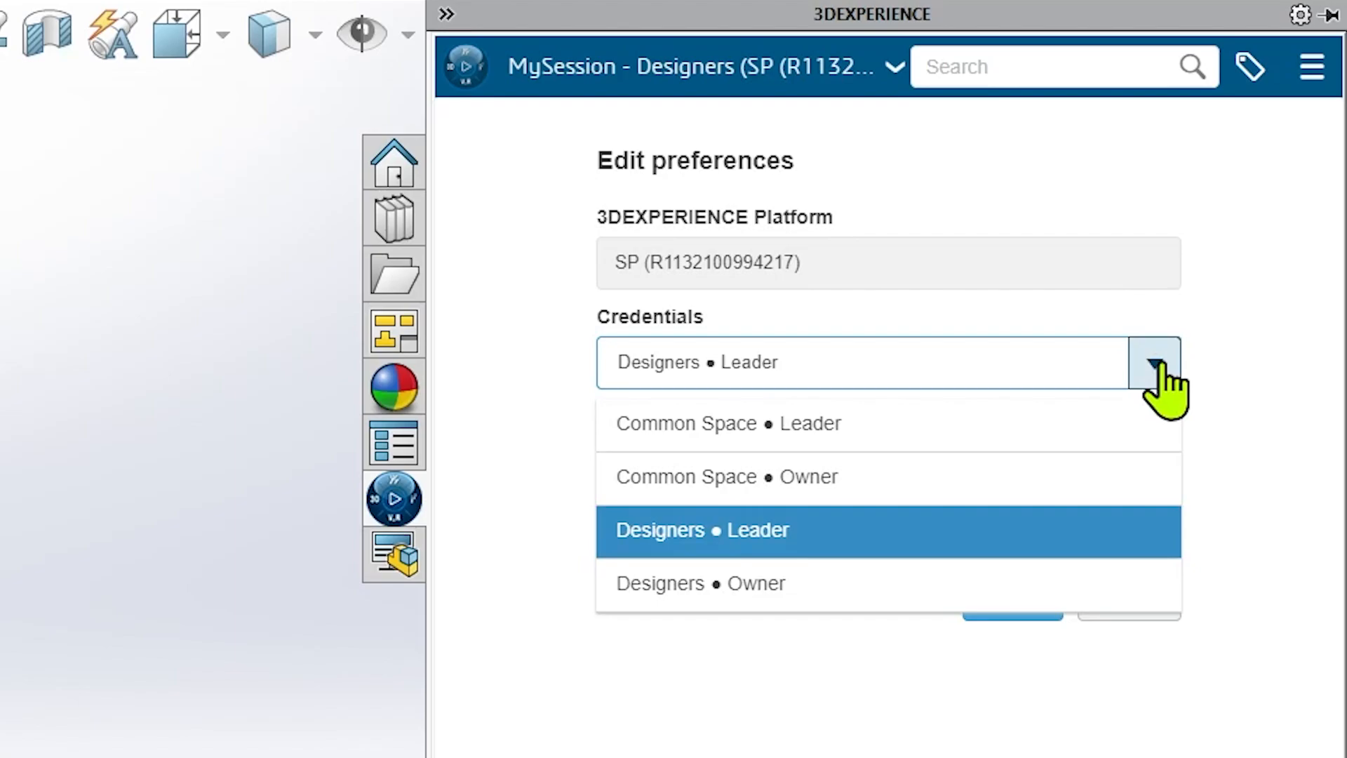
left_click(1156, 364)
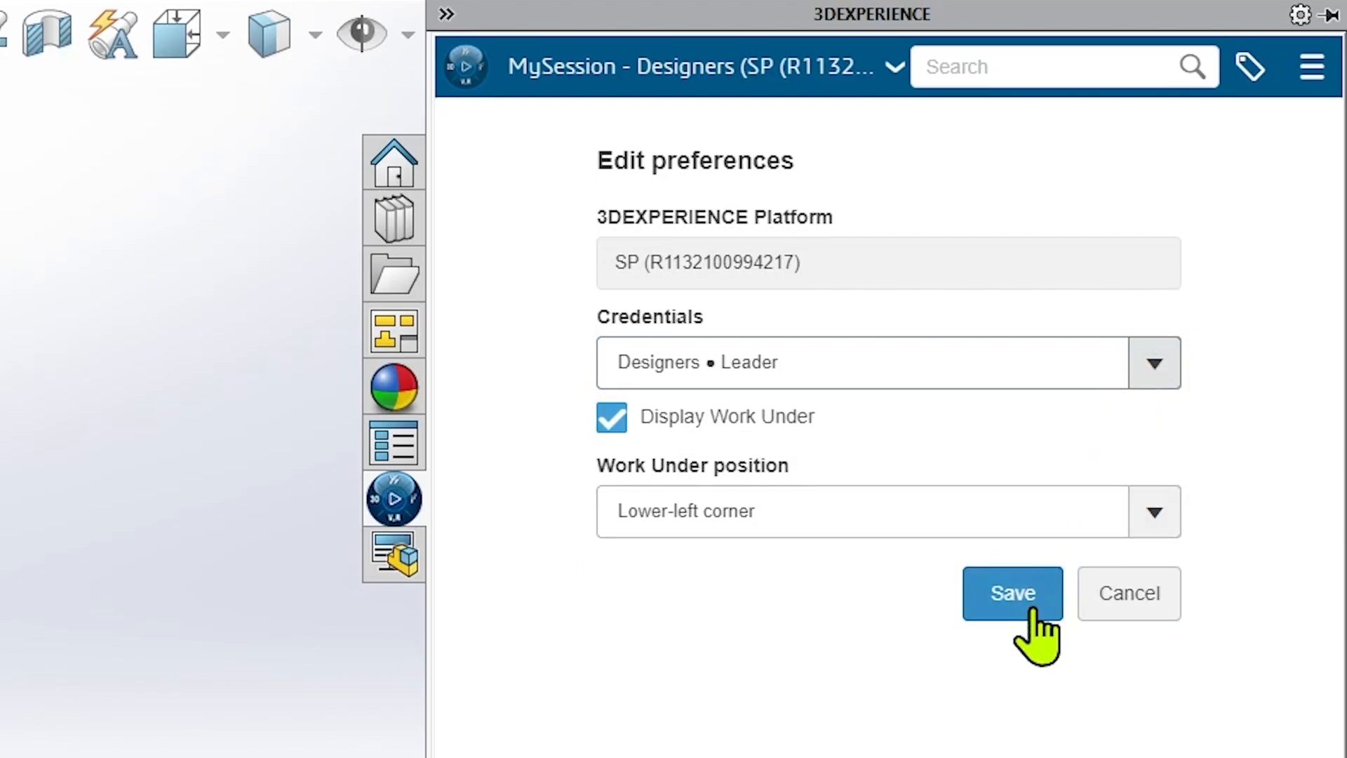
left_click(1014, 596)
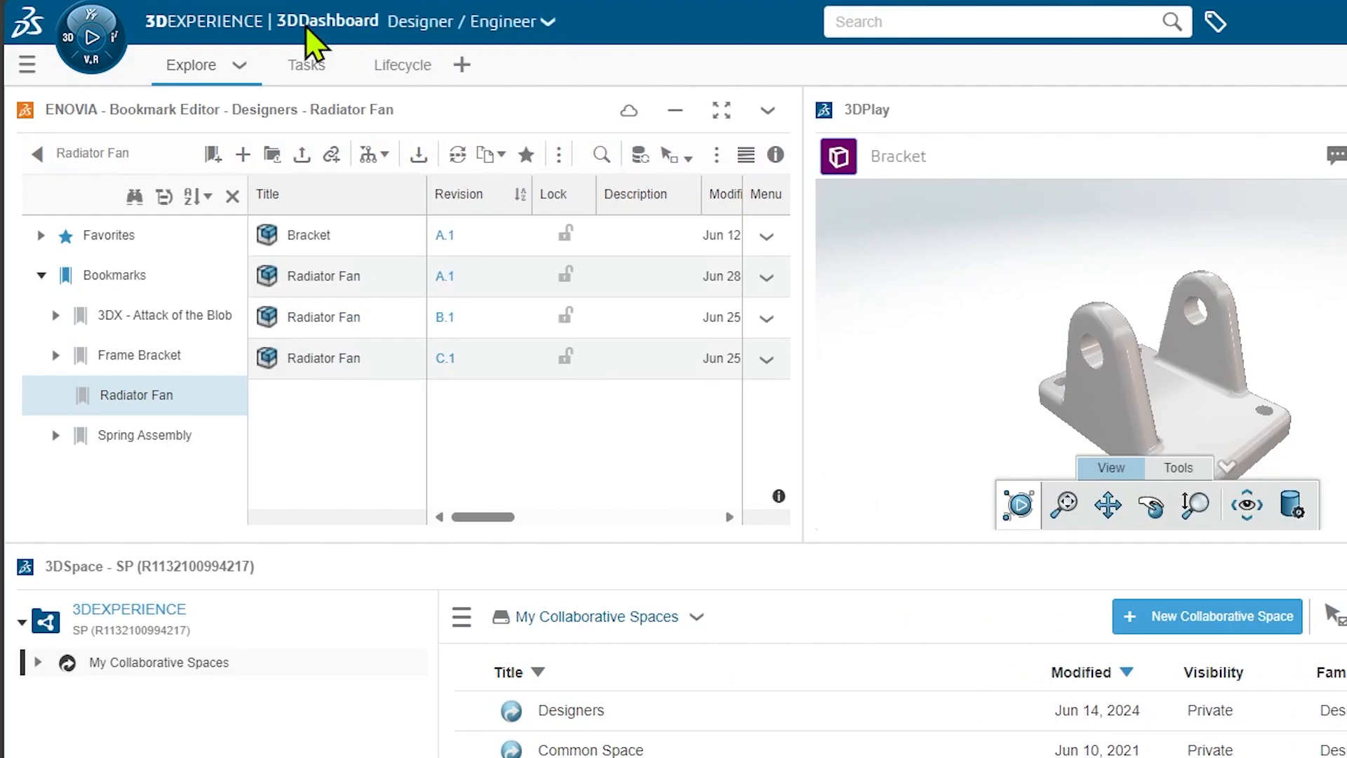
Switch to the 3DDashboard, open the 3DSpace app and look through the files in Common Space
left_click(90, 43)
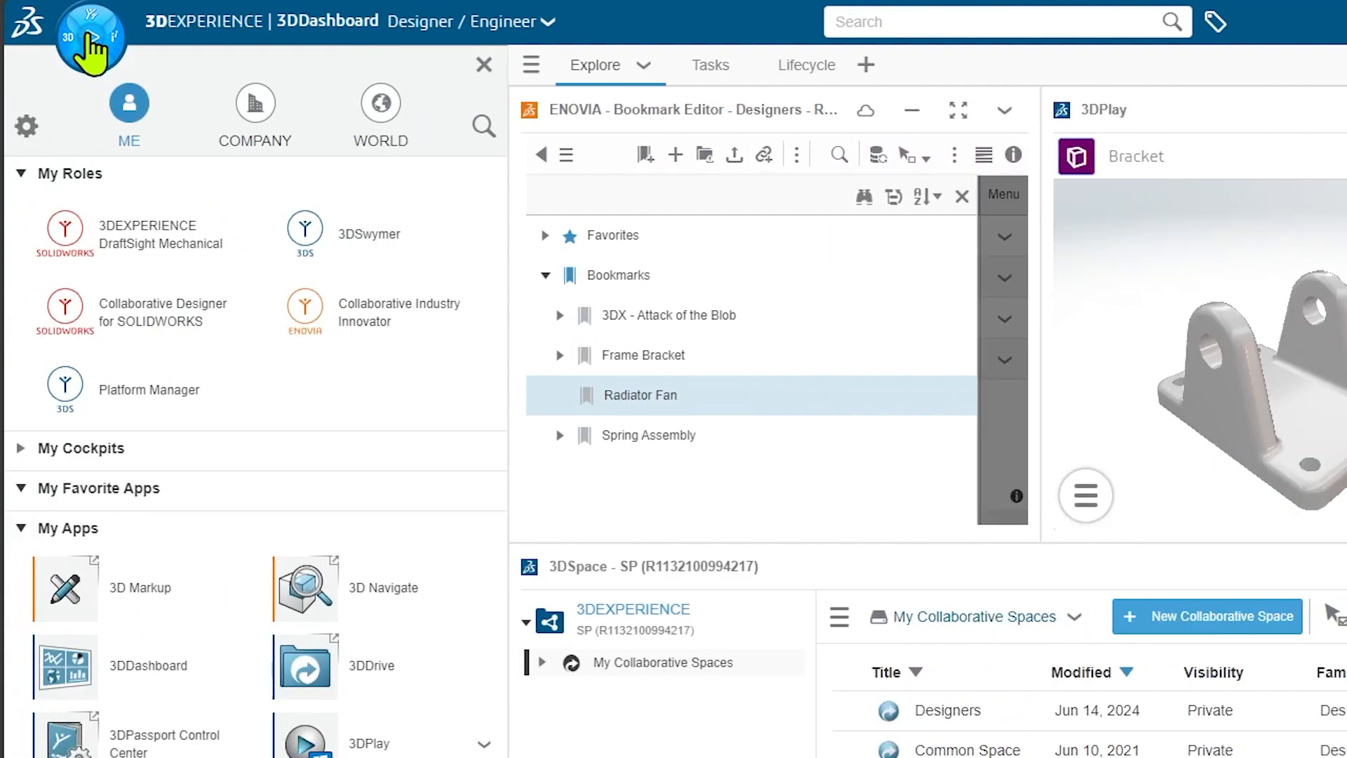
left_click_drag(505, 225, 510, 391)
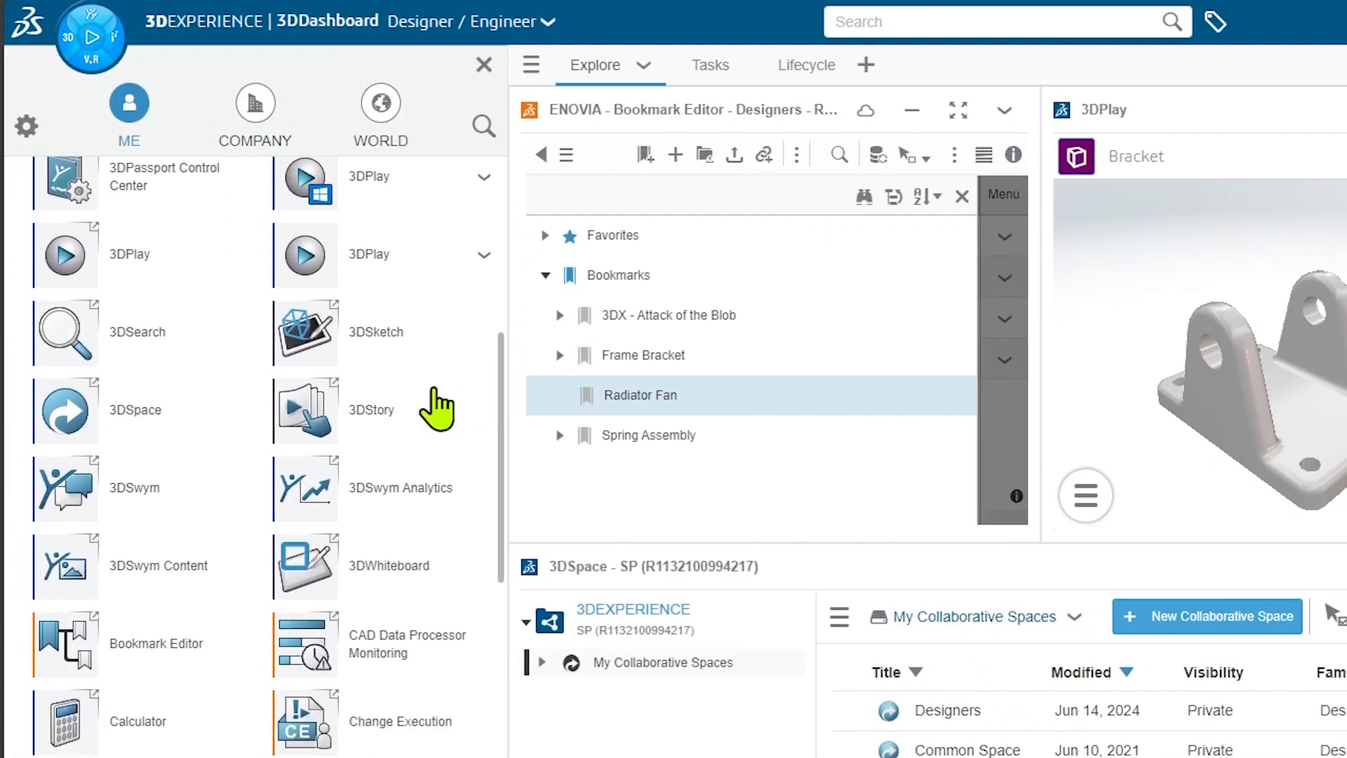
left_click(191, 419)
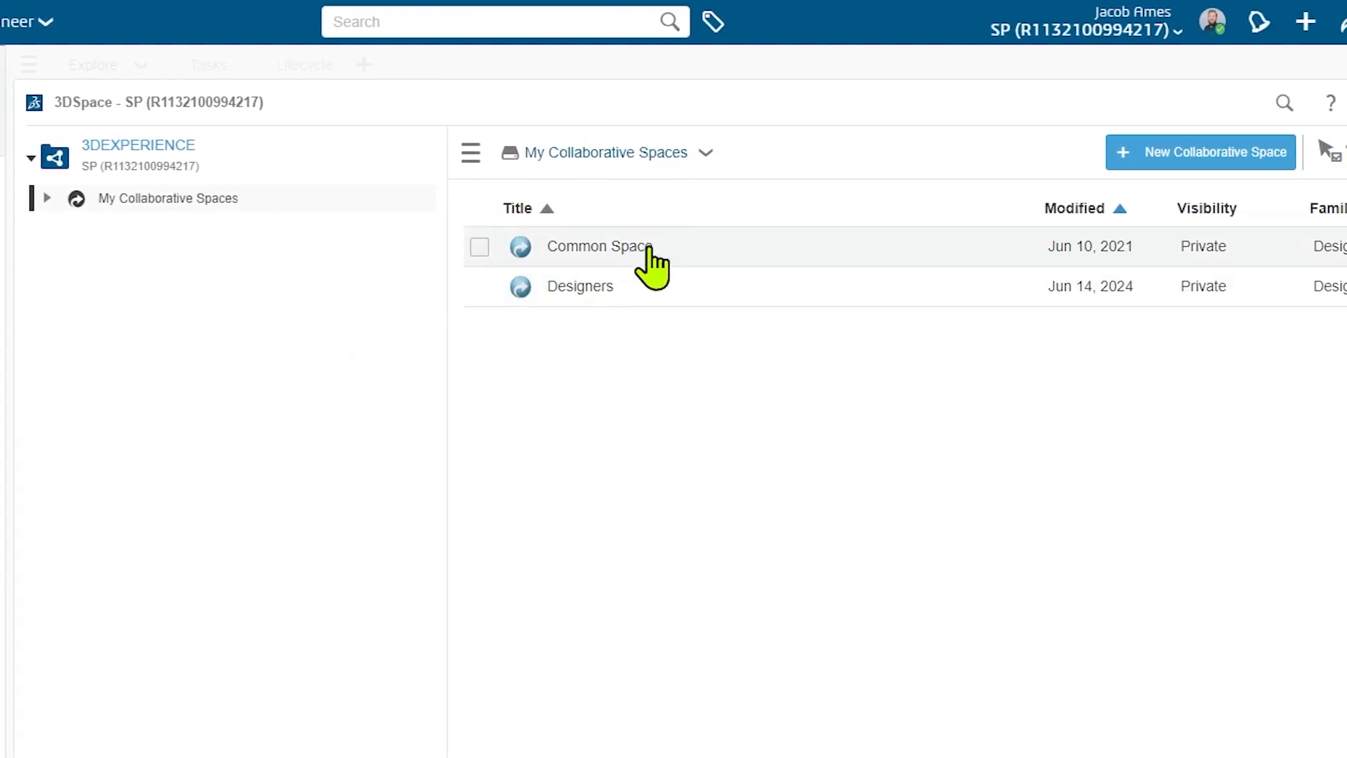
left_click(648, 248)
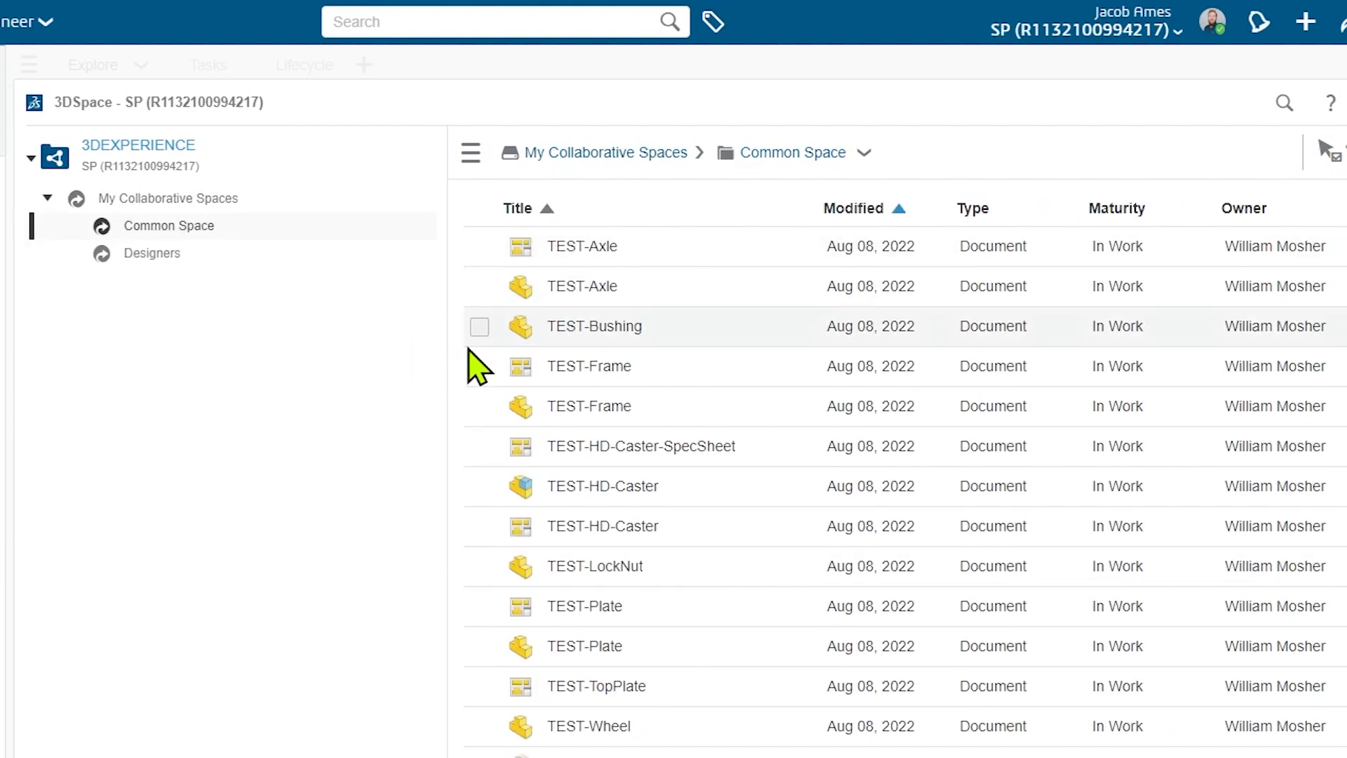
scroll(523, 386, "down", 1)
scroll(519, 388, "down", 3)
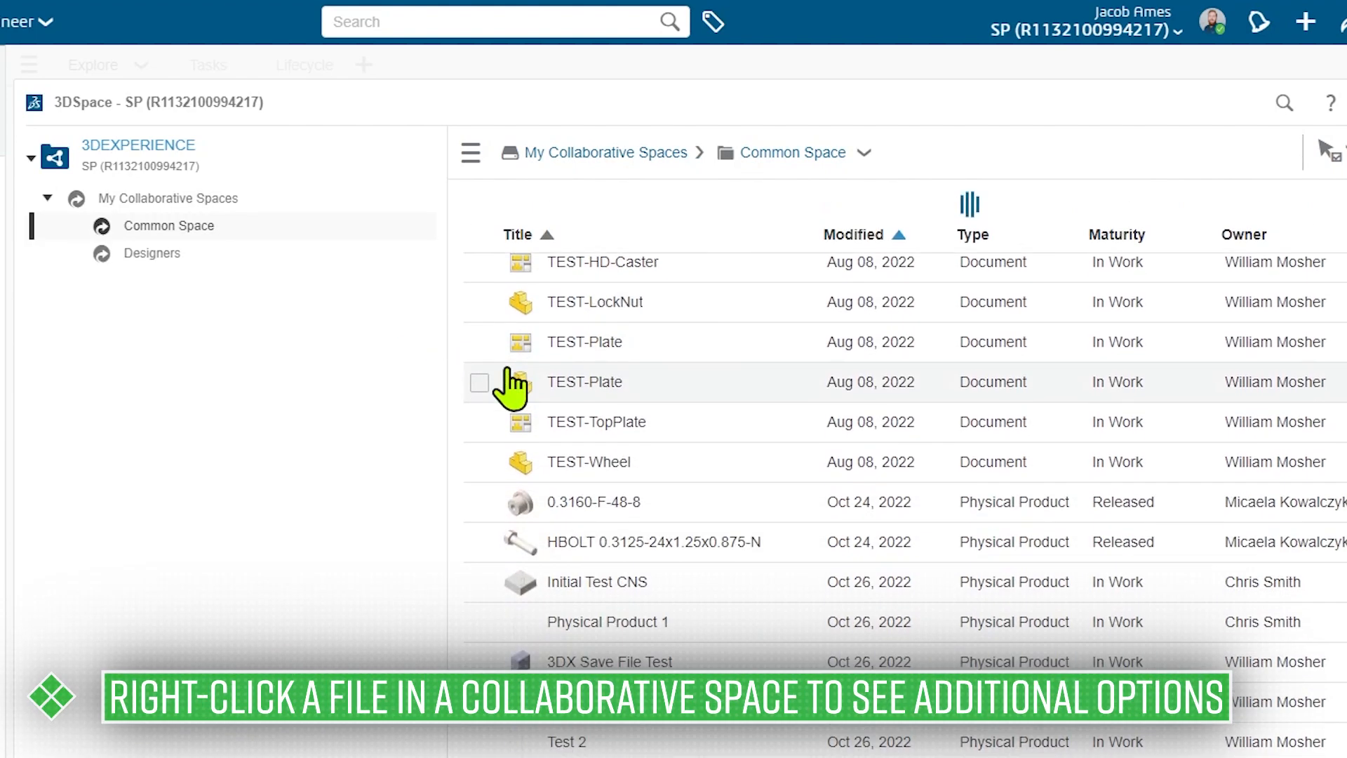
Browse further through the Common Space file list, up to the items modified in April 2023
scroll(512, 386, "down", 7)
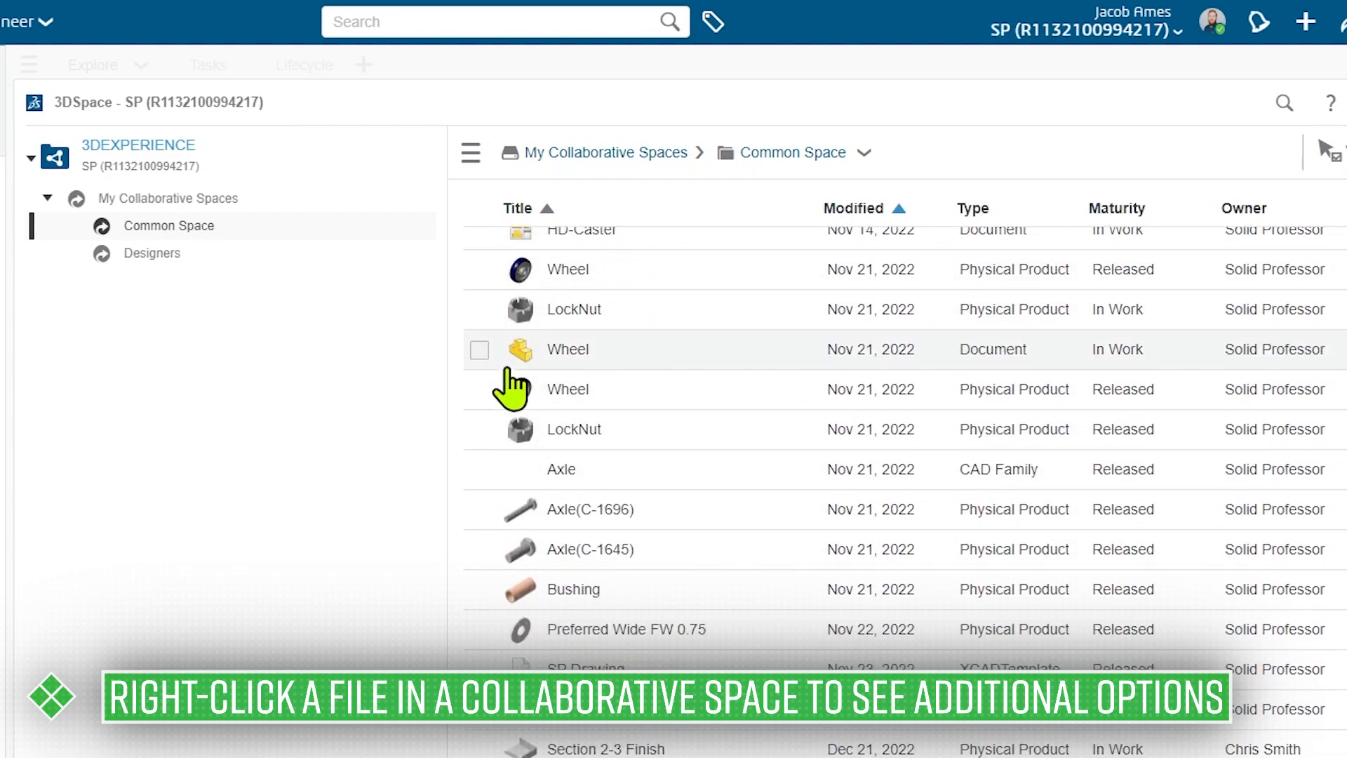
scroll(519, 386, "down", 13)
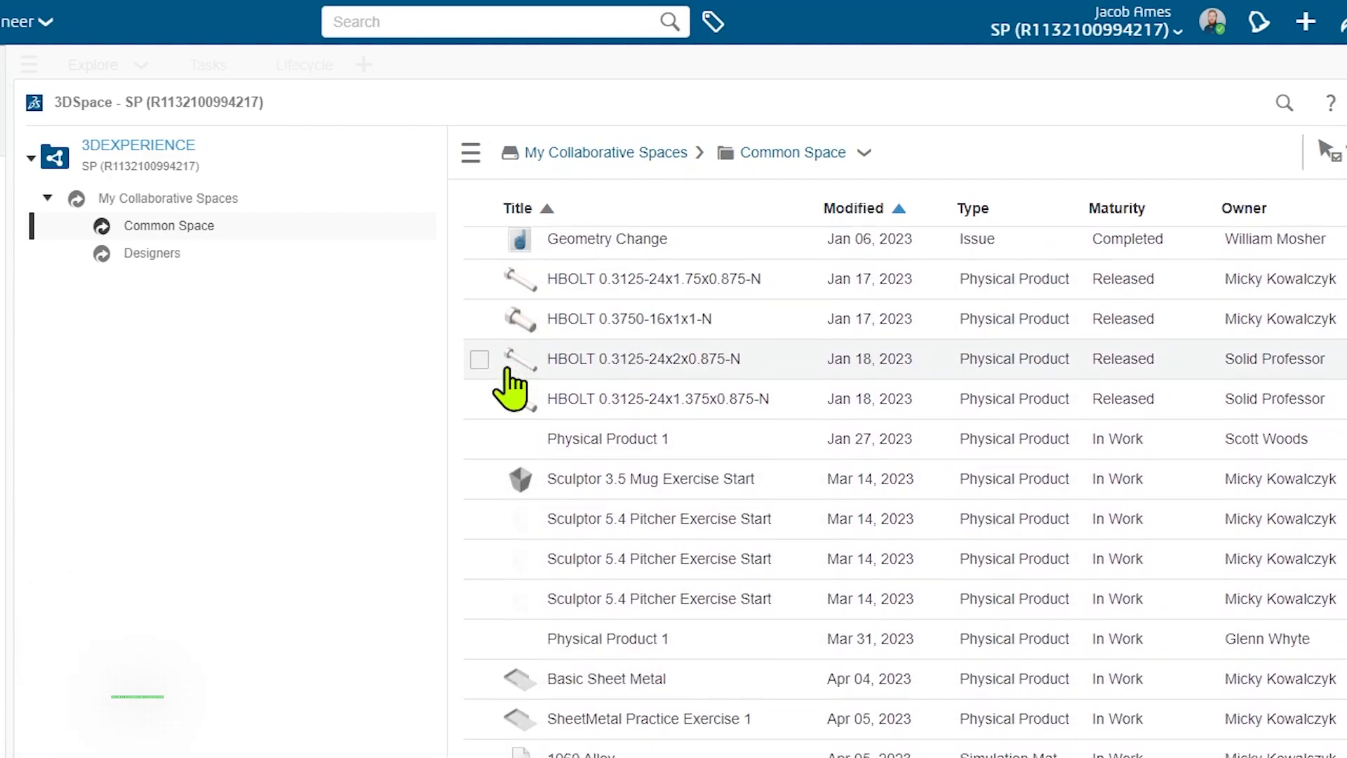
scroll(516, 386, "down", 4)
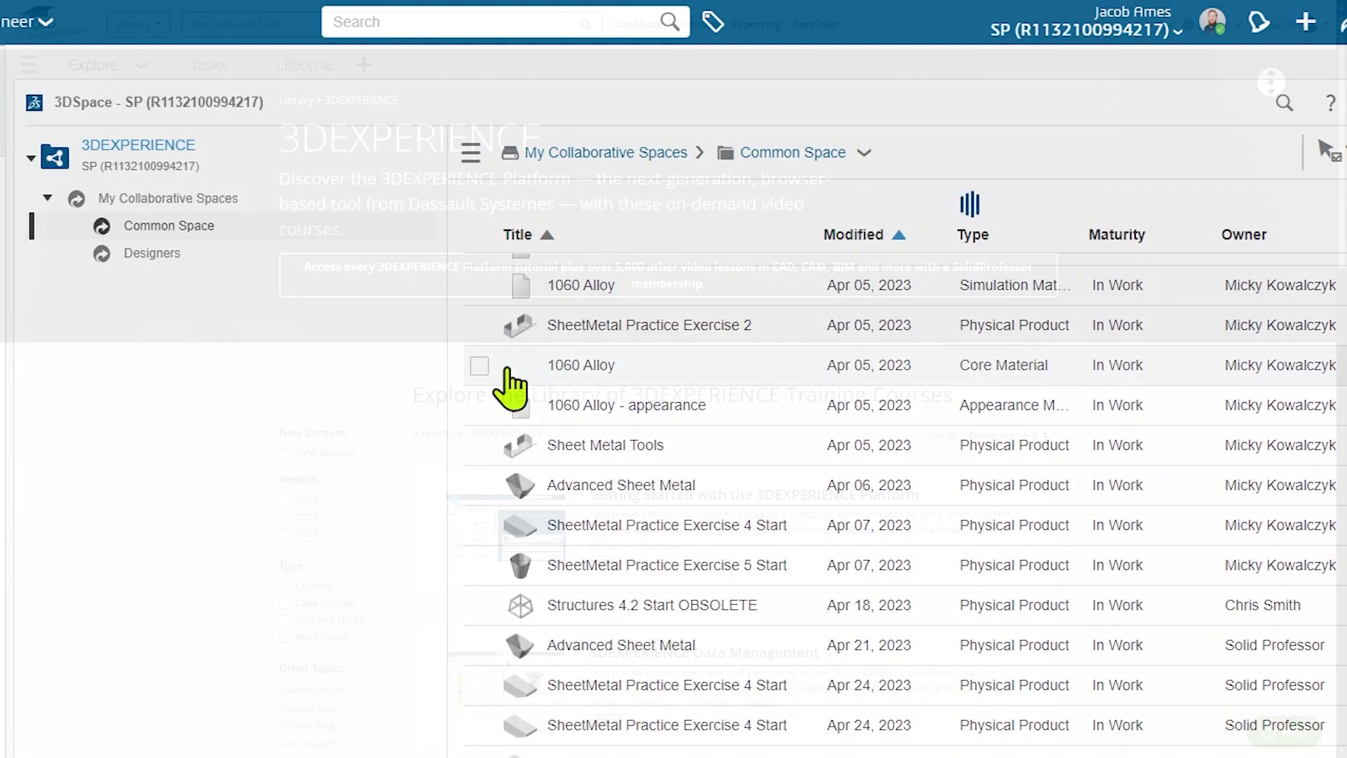
Switch to the SolidProfessor library and look through its list of 3DEXPERIENCE training courses
scroll(1271, 94, "down", 1)
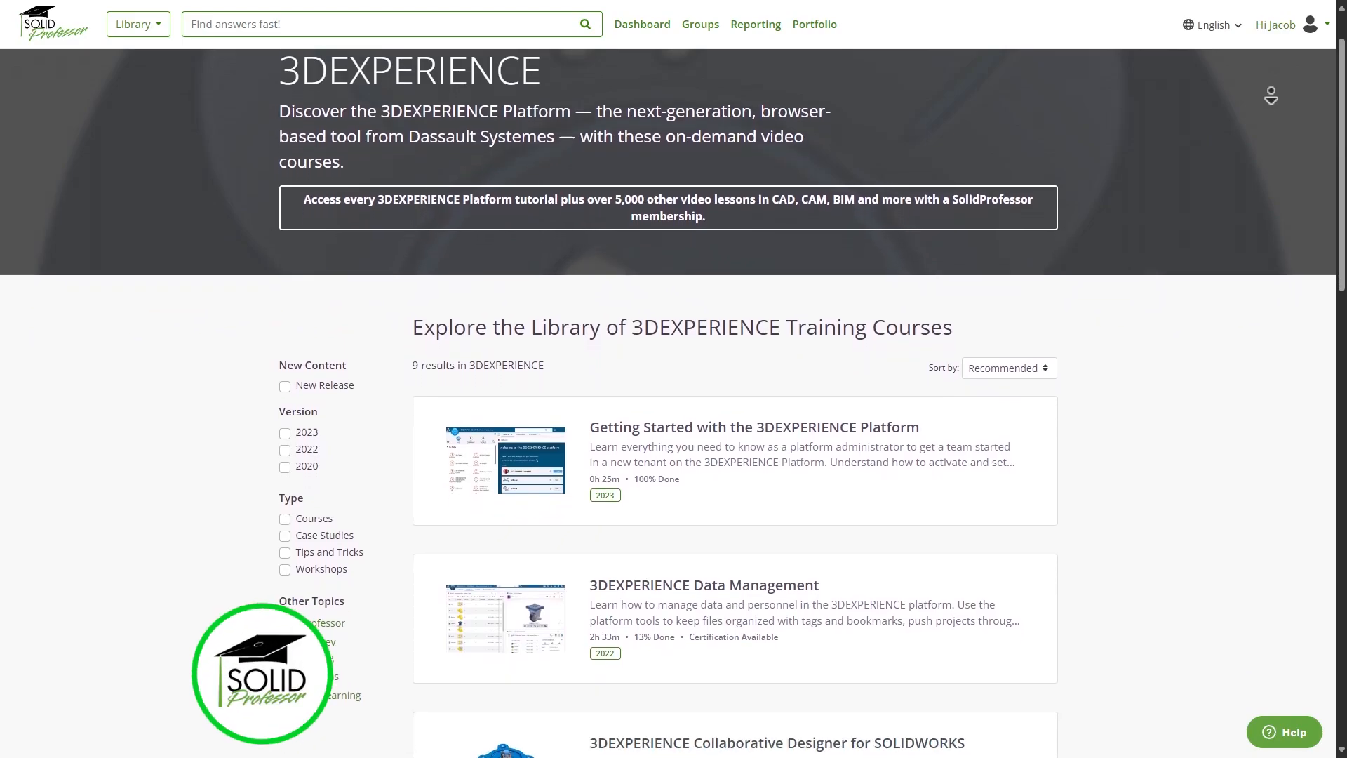
scroll(1271, 95, "down", 1)
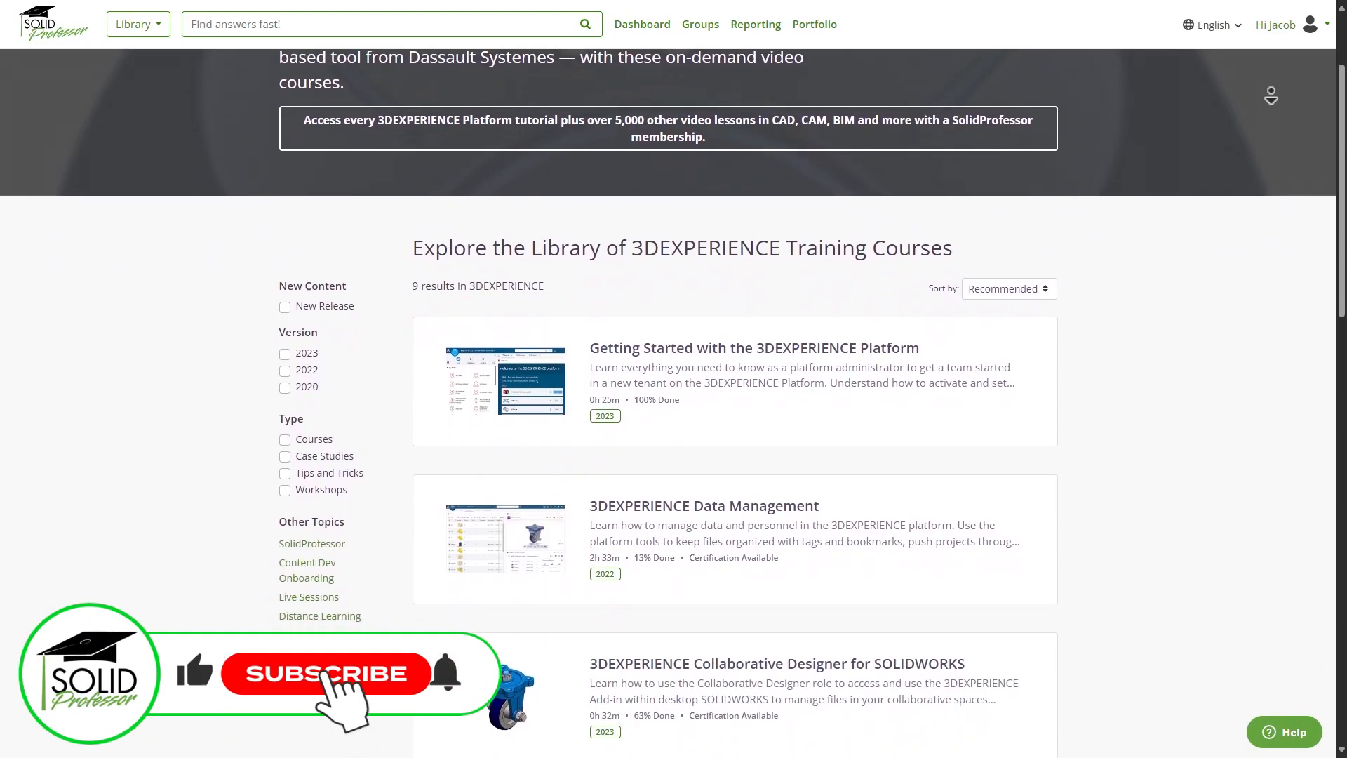
scroll(1271, 95, "down", 1)
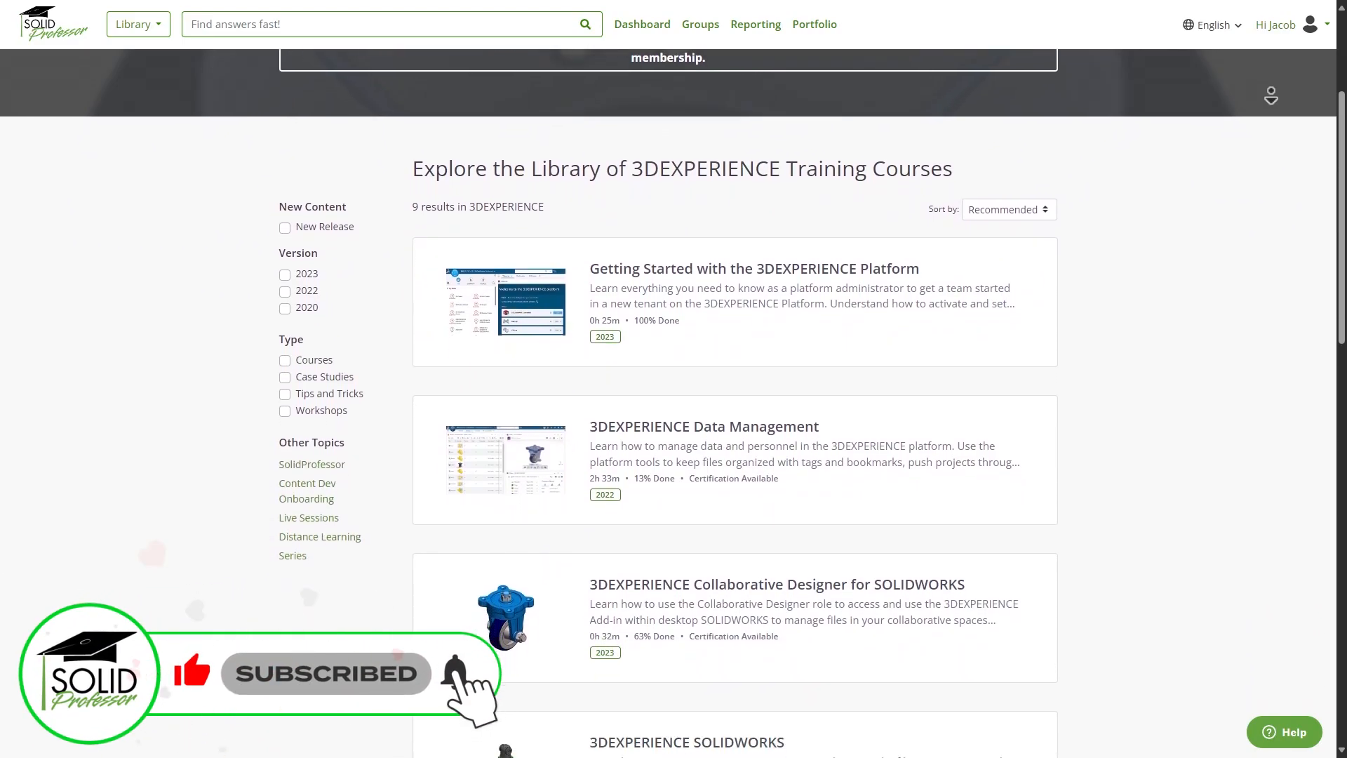
scroll(1271, 93, "down", 1)
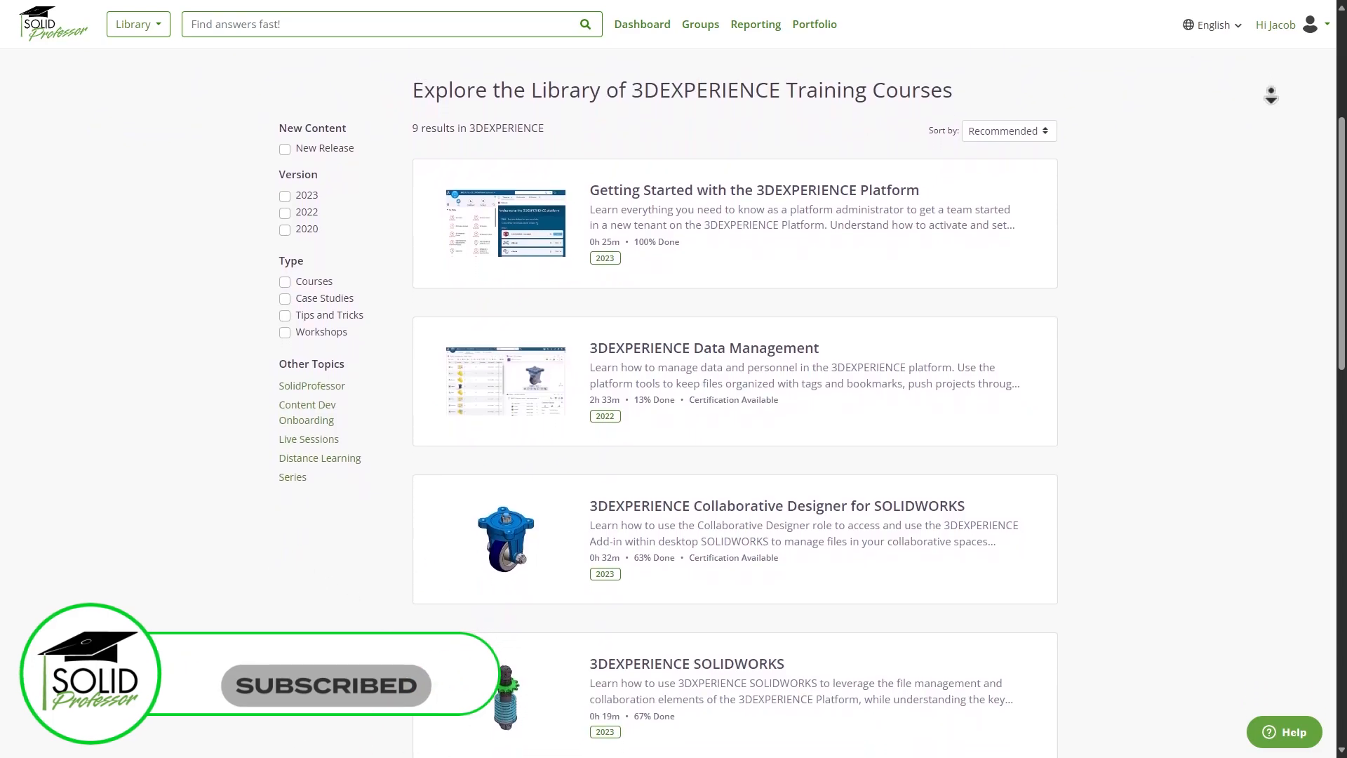
scroll(1271, 96, "down", 1)
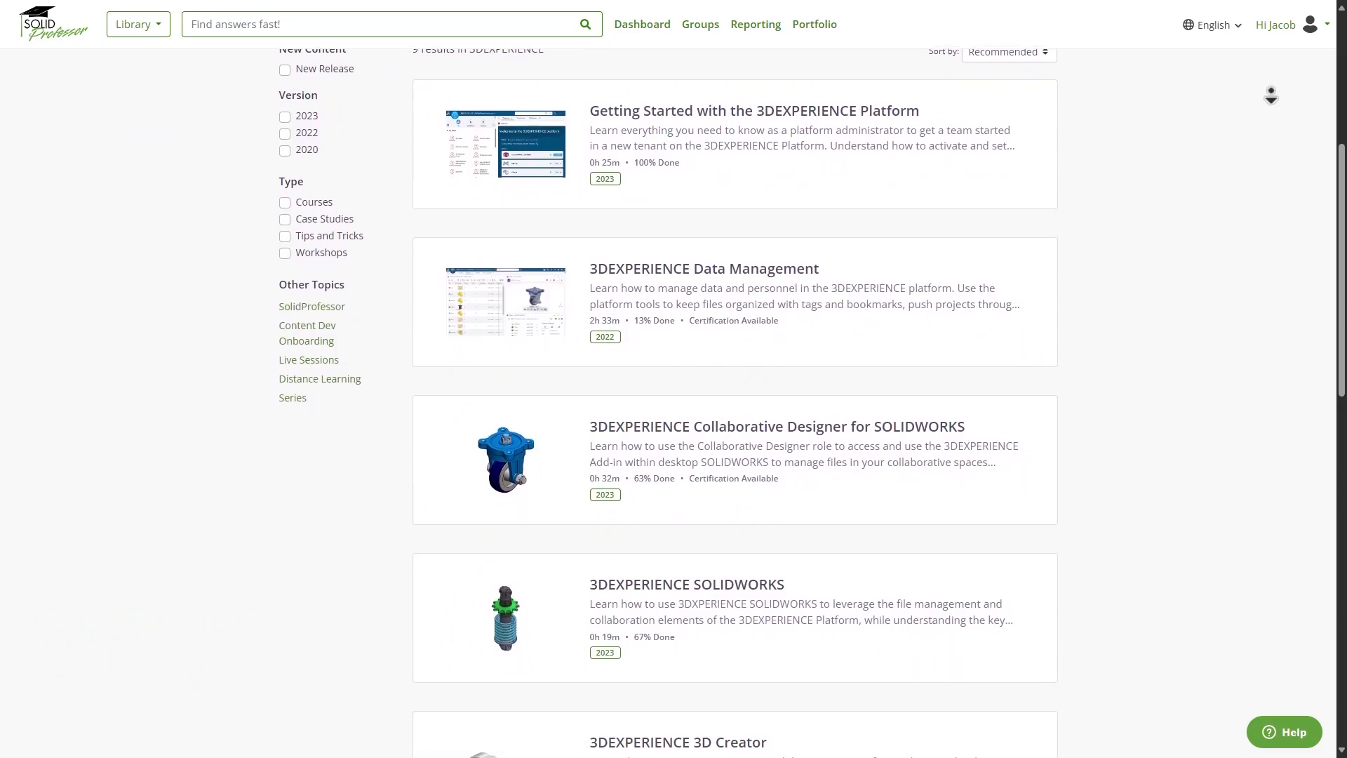
scroll(1271, 95, "down", 1)
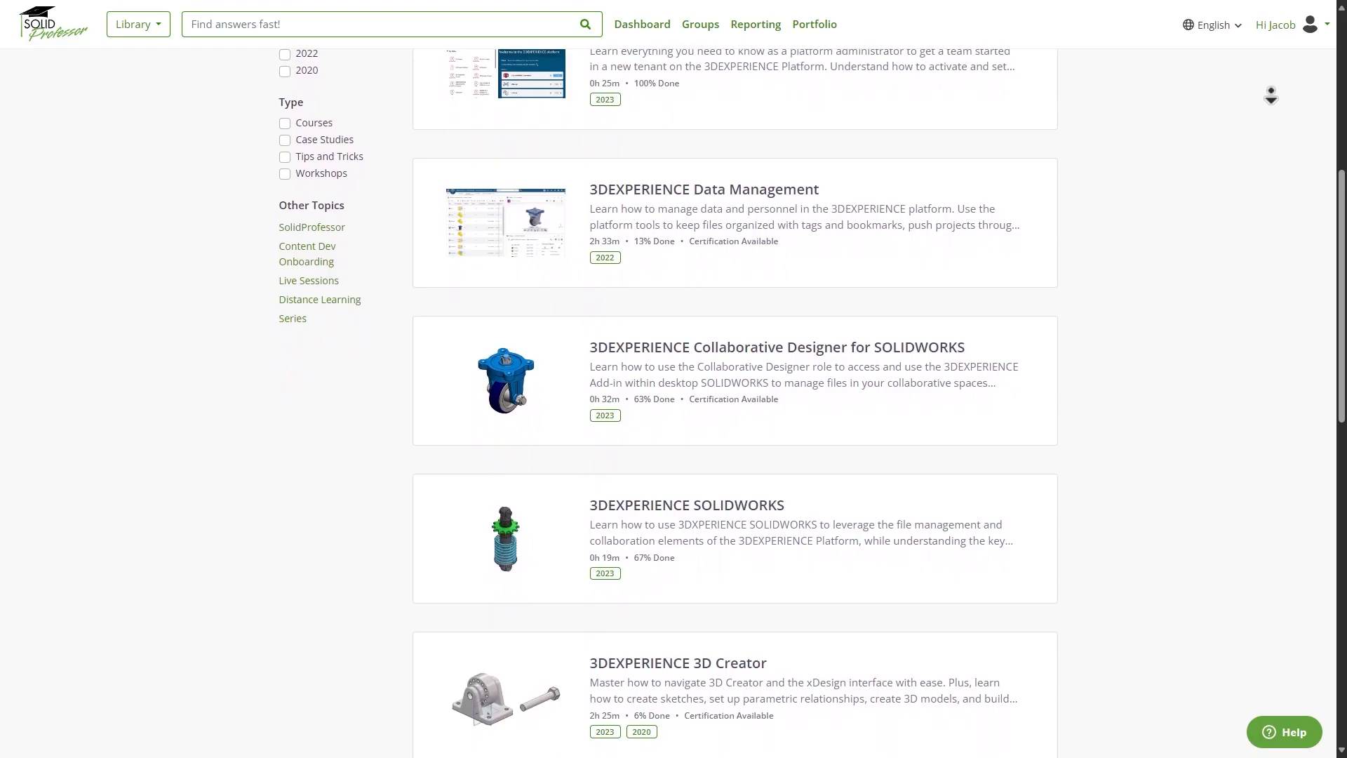
scroll(1271, 95, "down", 1)
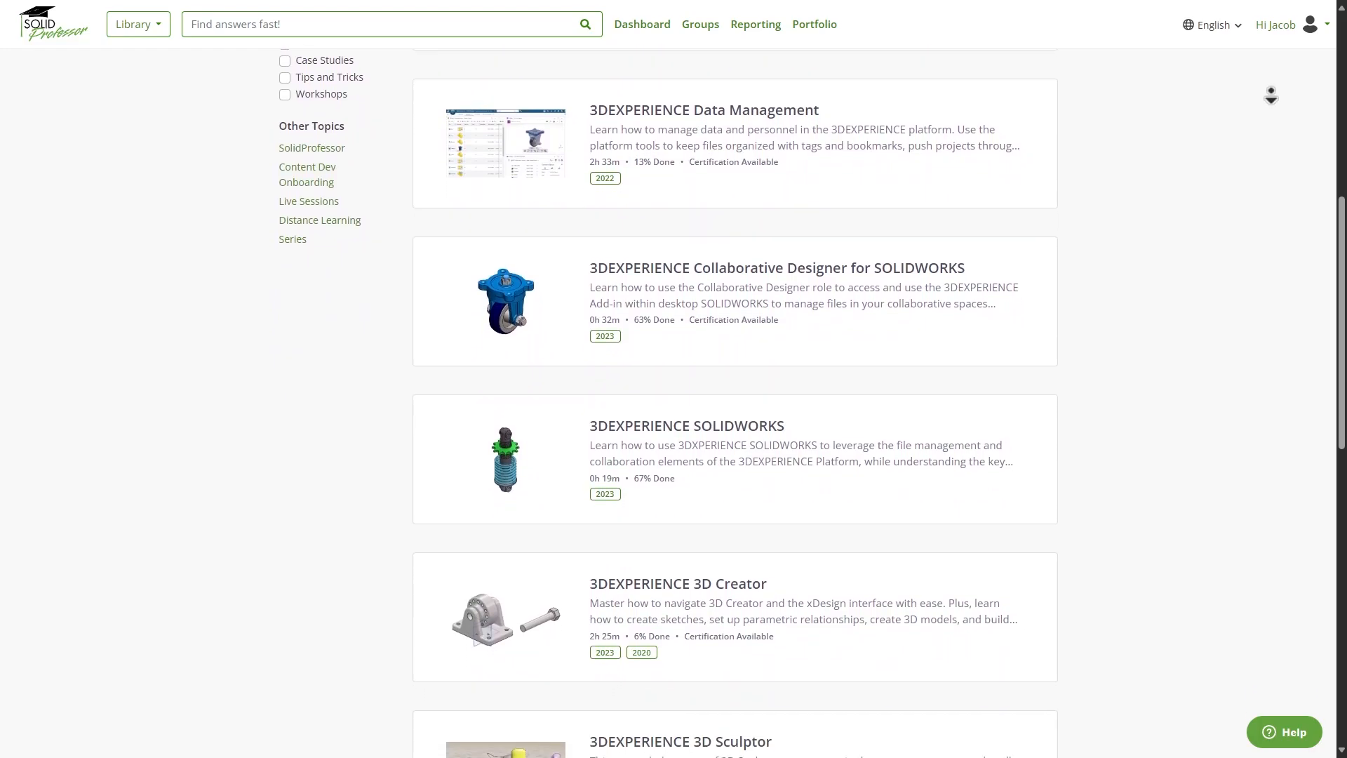
scroll(1271, 96, "down", 1)
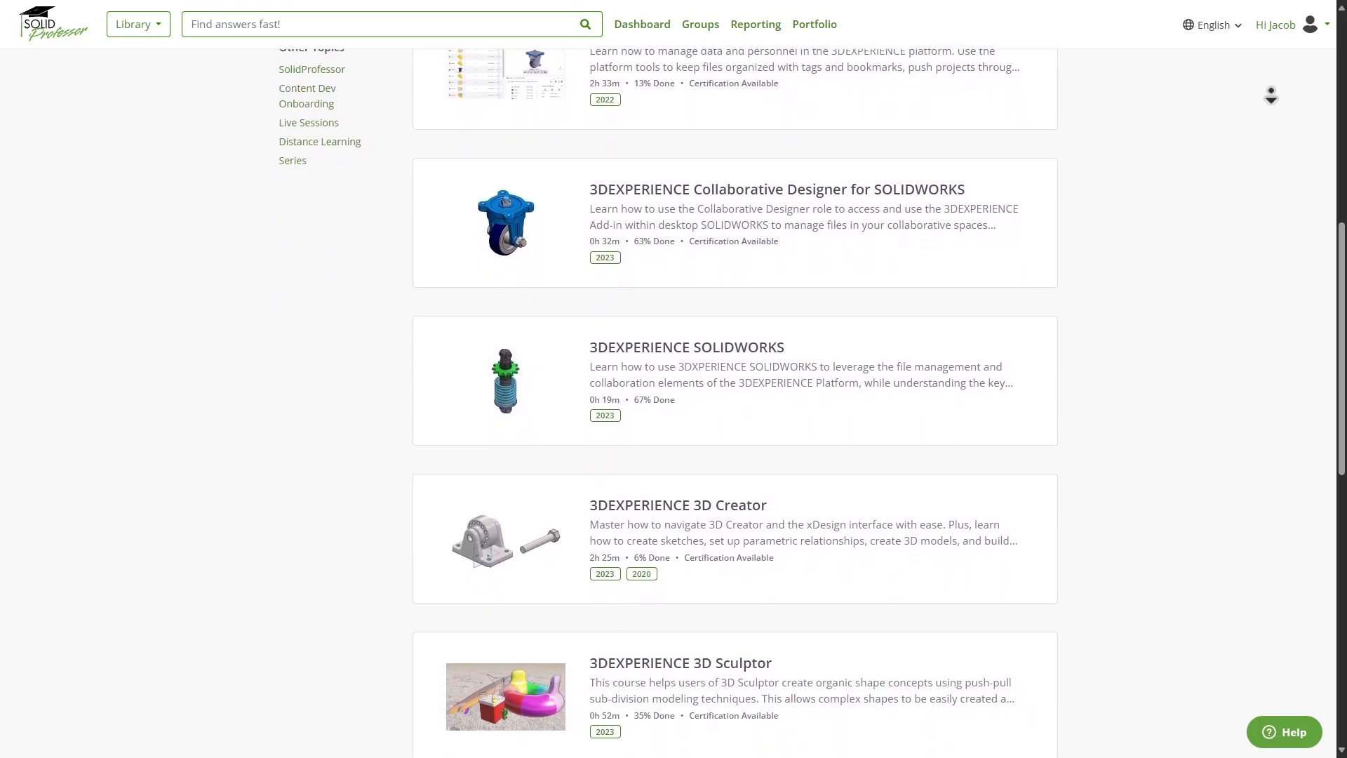
scroll(1271, 95, "down", 1)
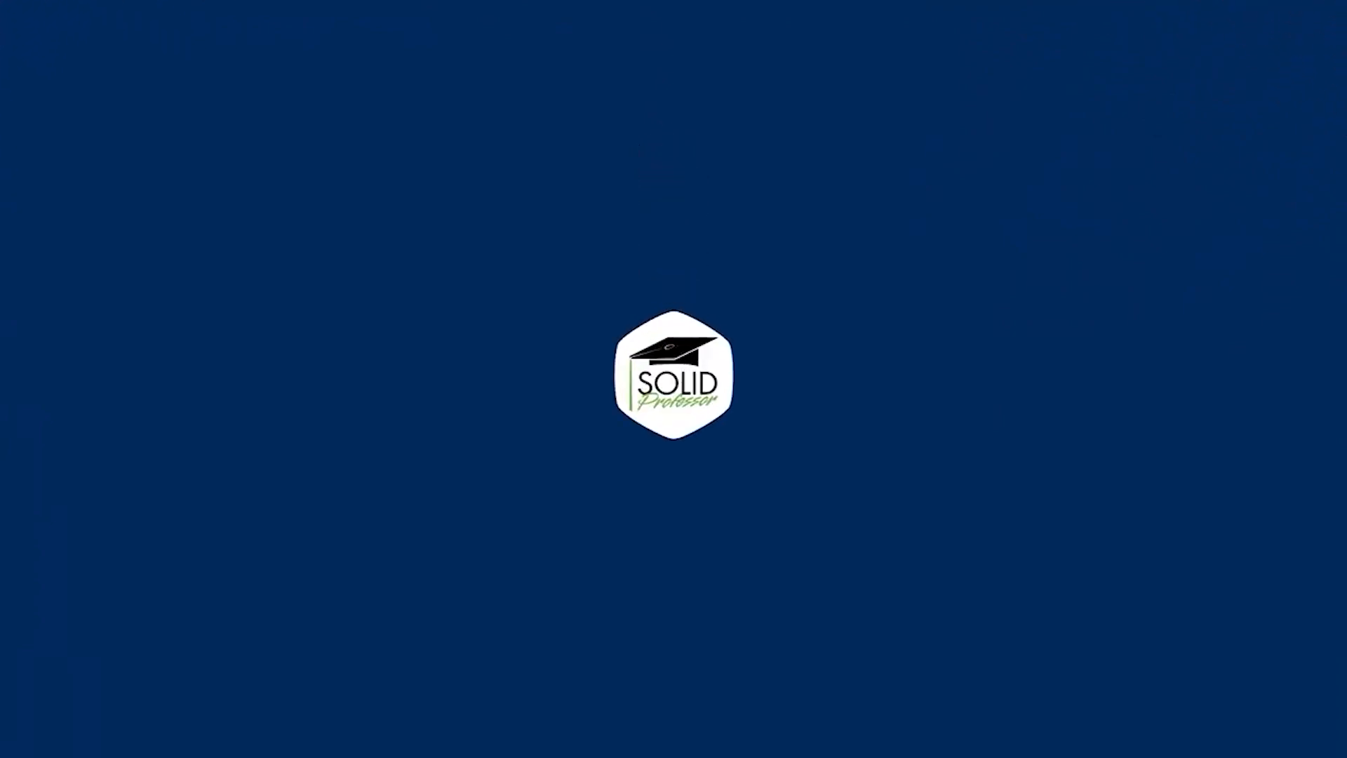